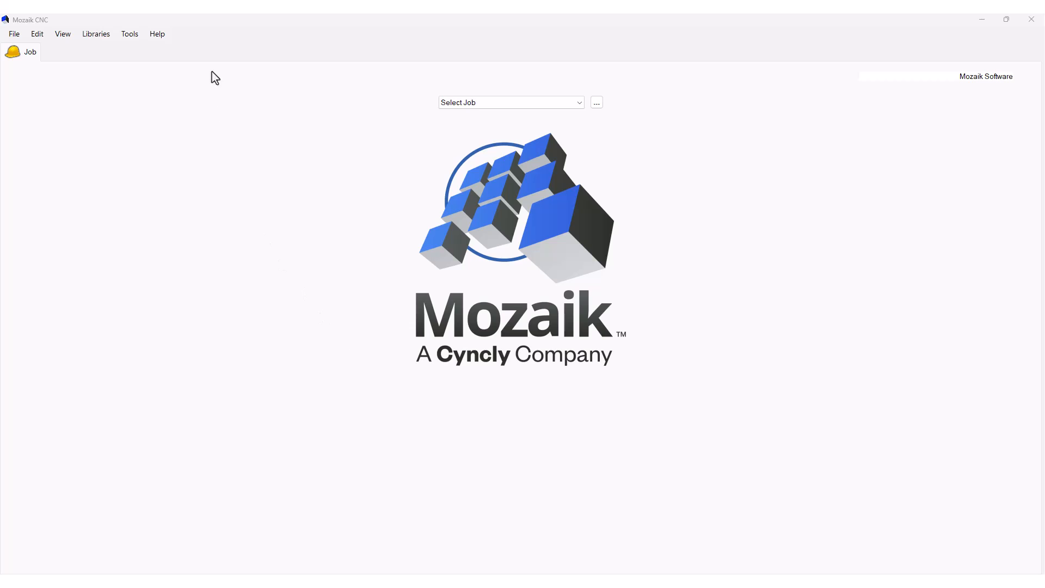
# Step: Check the installed Mozaik version in the program's About information, and close it
pyautogui.click(158, 35)
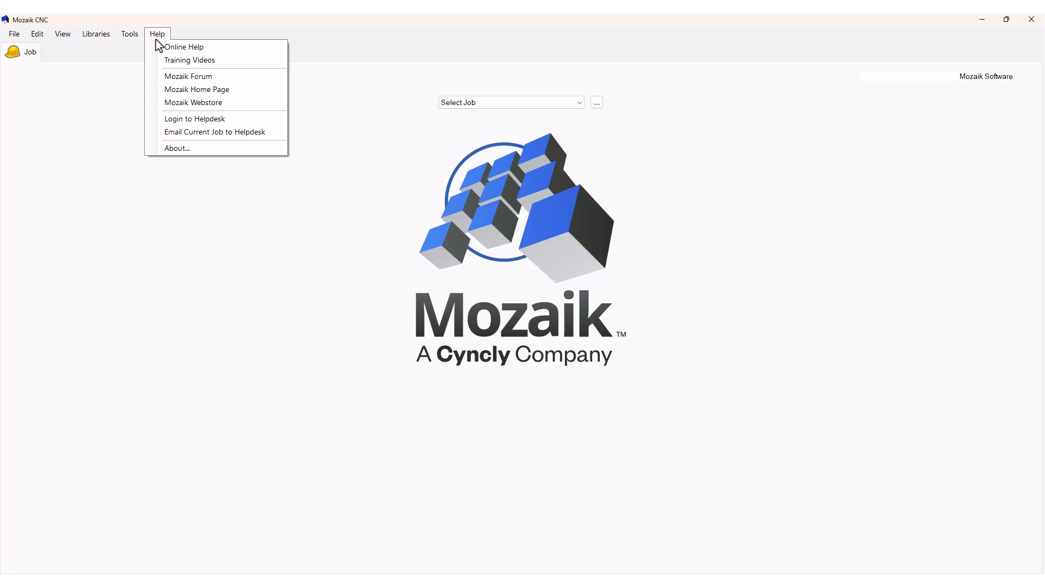
pyautogui.click(173, 148)
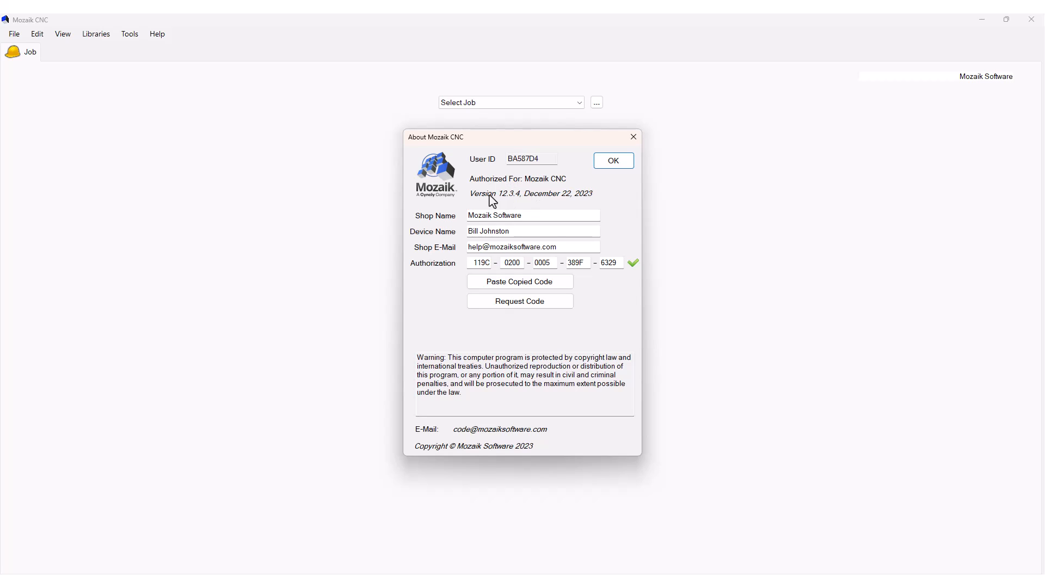
pyautogui.click(617, 167)
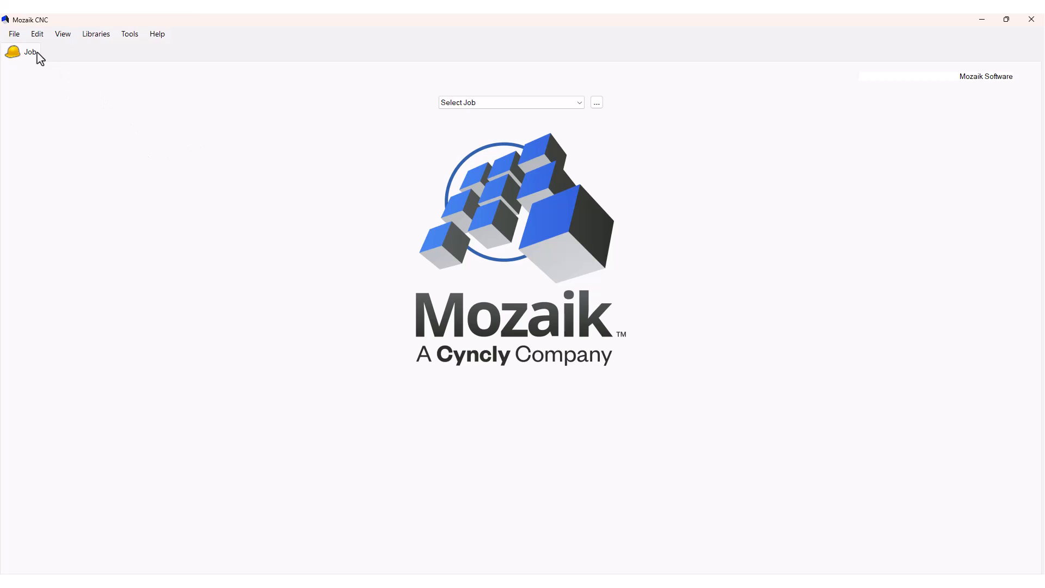
# Step: Review the configured file locations for data, jobs, libraries, images and textures in the preferences, and close them
pyautogui.click(14, 35)
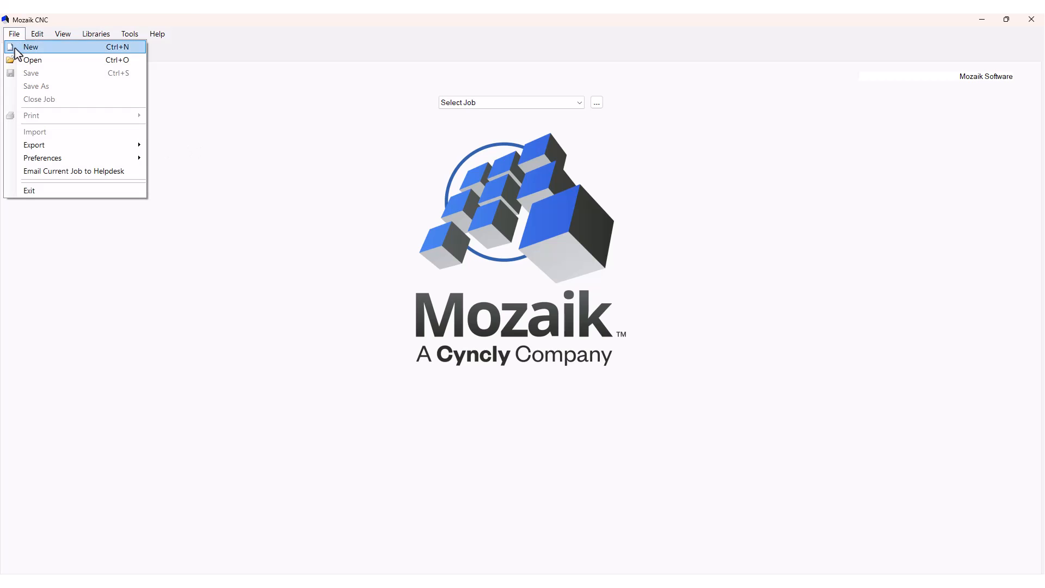
pyautogui.moveTo(41, 161)
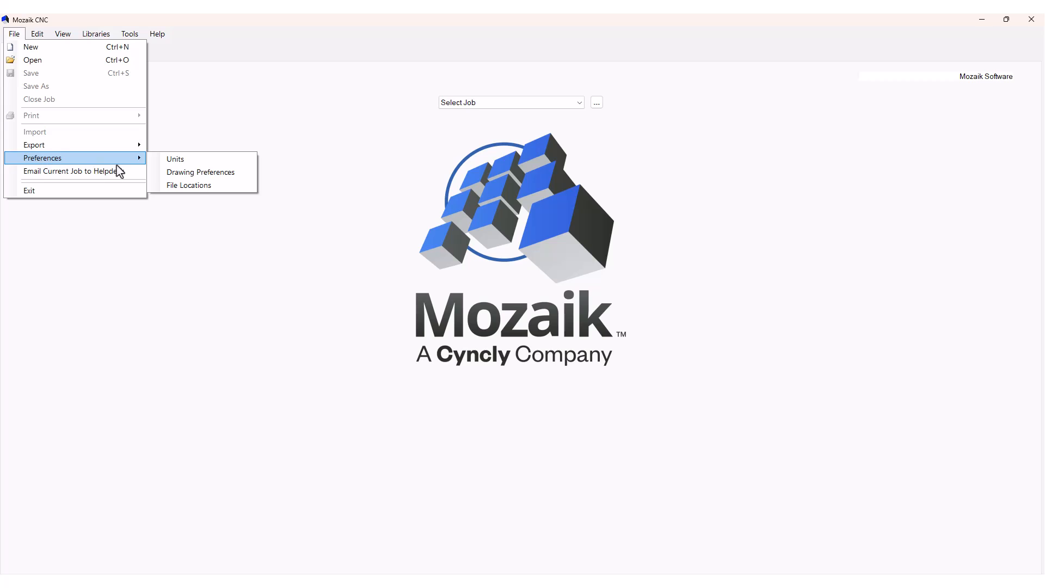
pyautogui.click(225, 187)
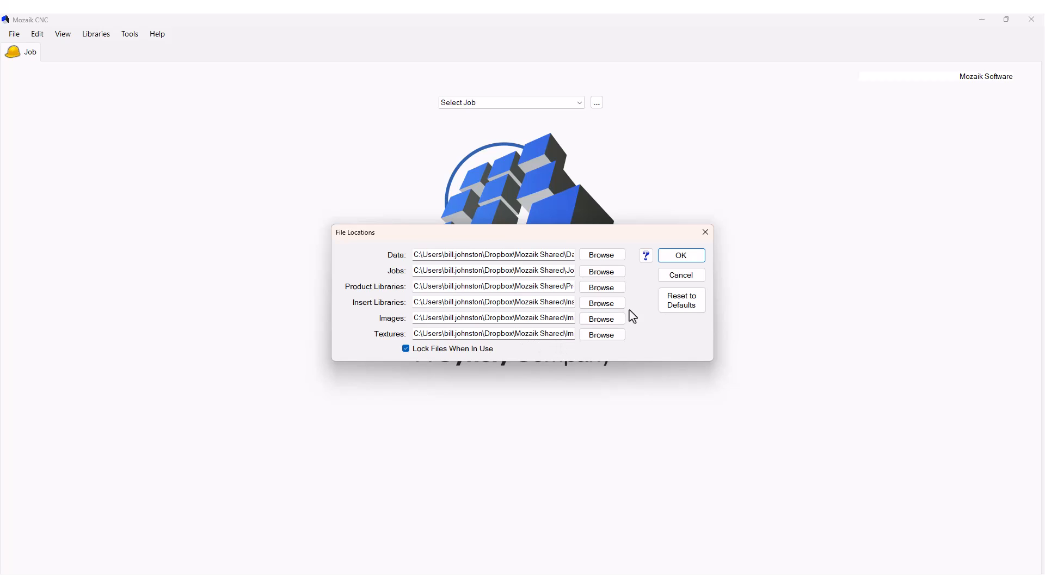
pyautogui.click(681, 256)
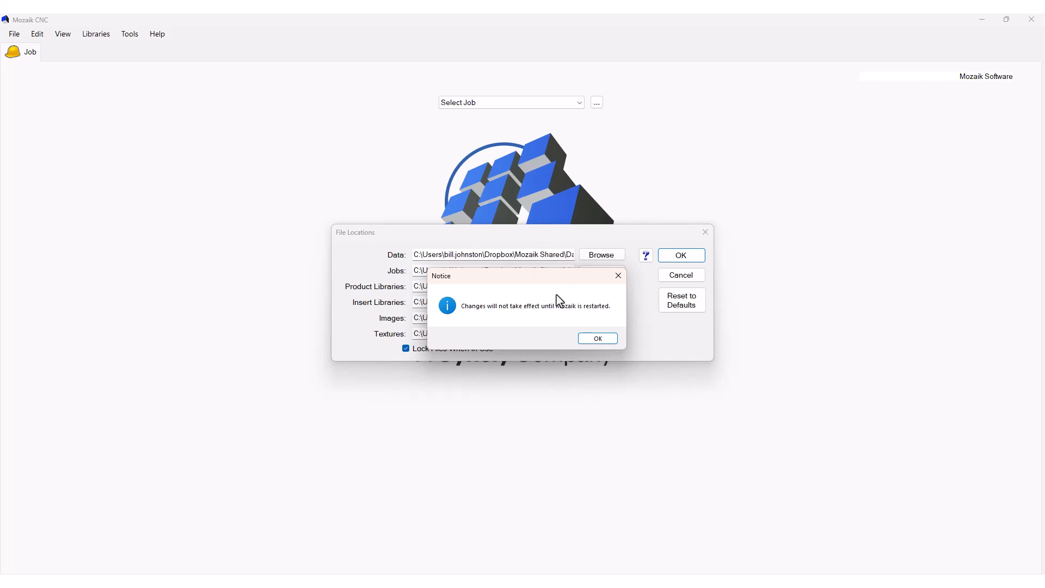
pyautogui.click(613, 279)
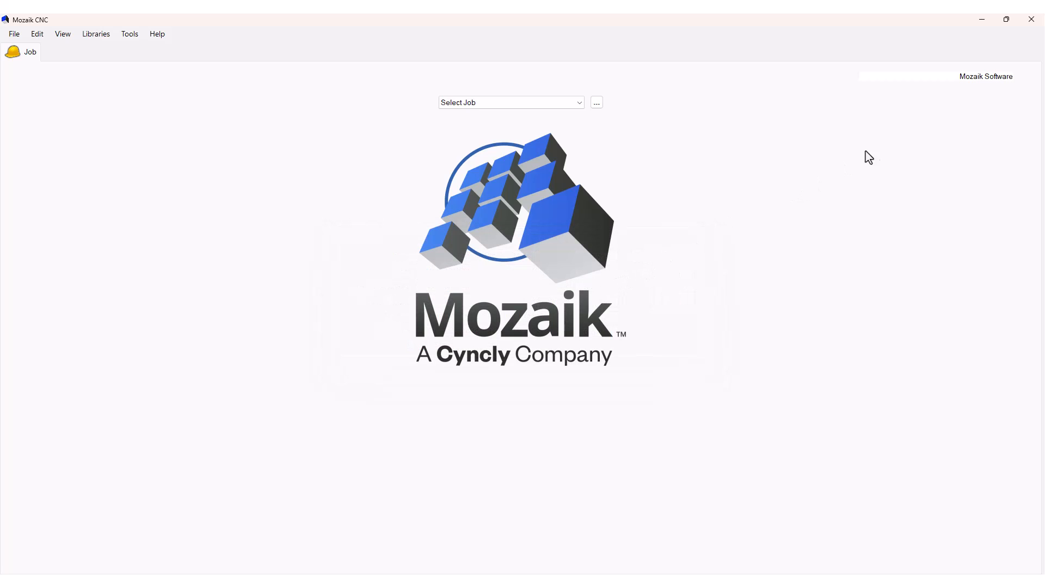
# Step: Close Mozaik, switch to File Explorer and duplicate the Mozaik folder in the root of the C: drive
pyautogui.click(1029, 22)
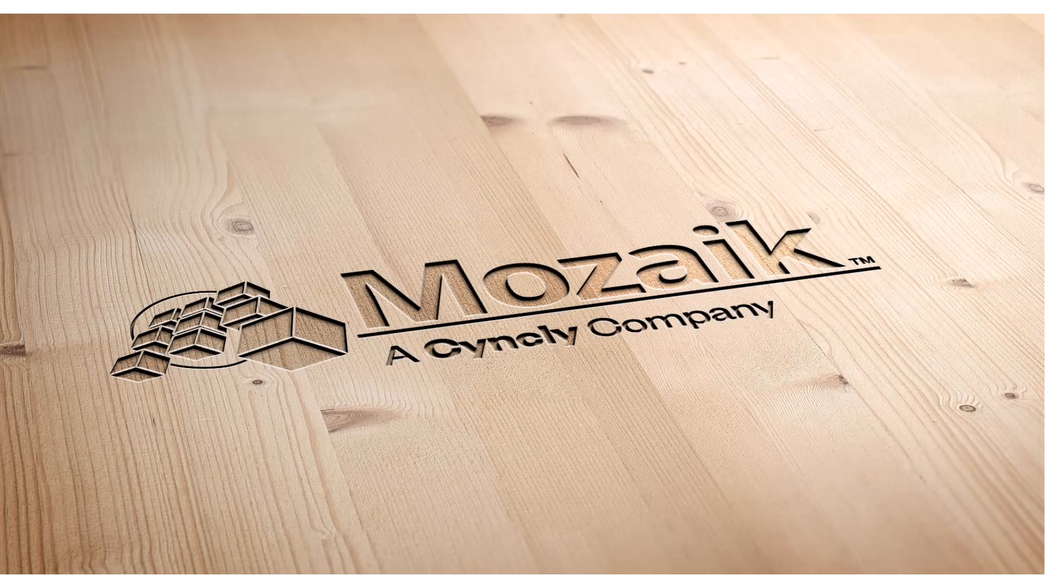
pyautogui.click(236, 583)
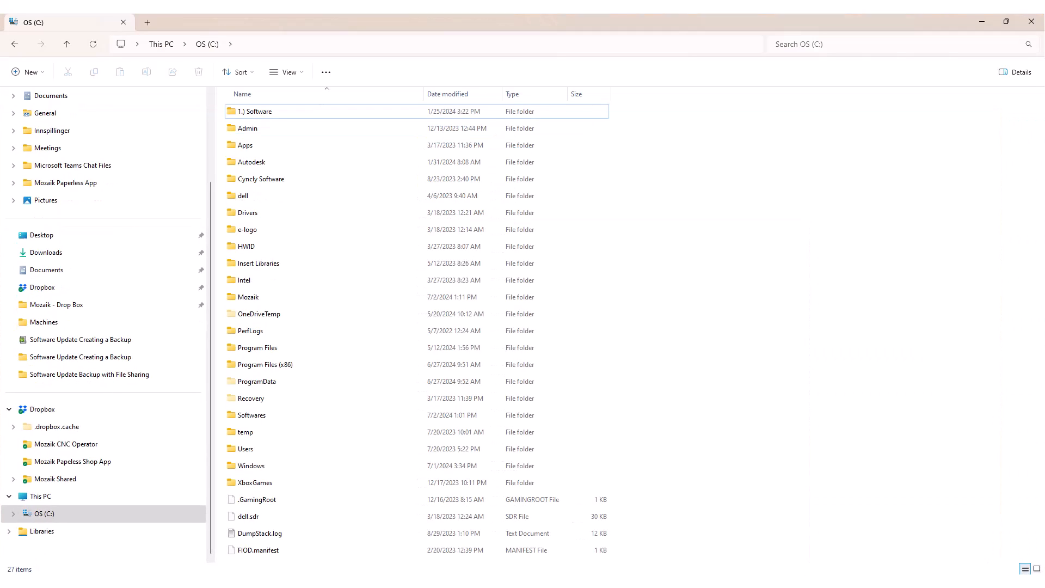
pyautogui.click(76, 513)
pyautogui.click(257, 301)
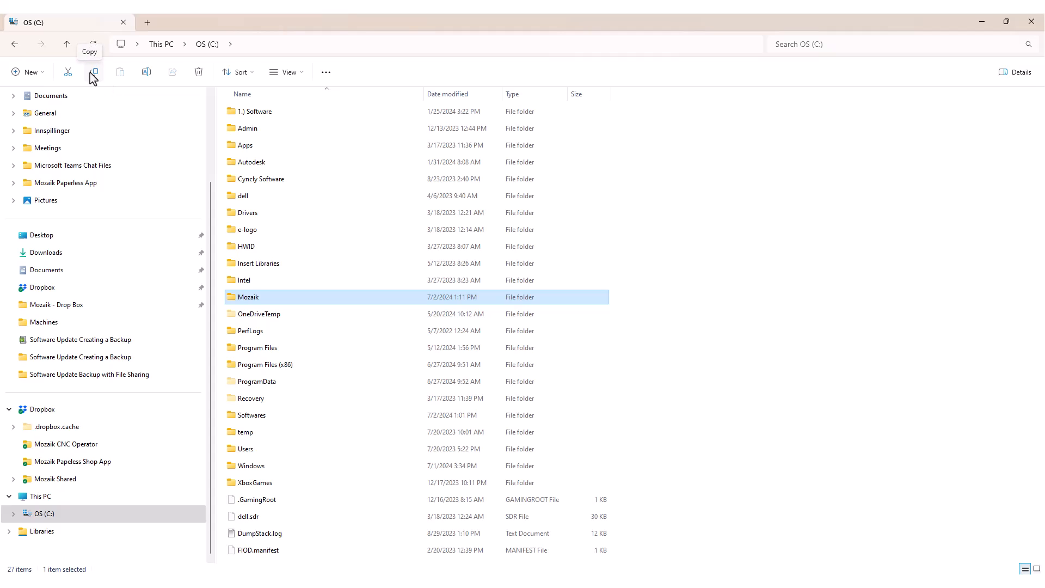
pyautogui.rightClick(299, 303)
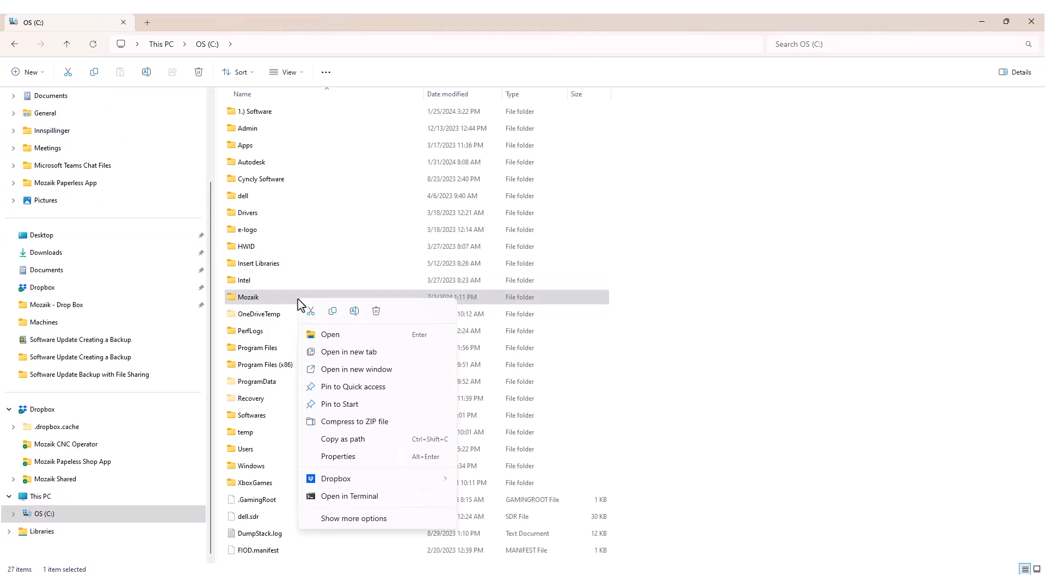
pyautogui.click(332, 314)
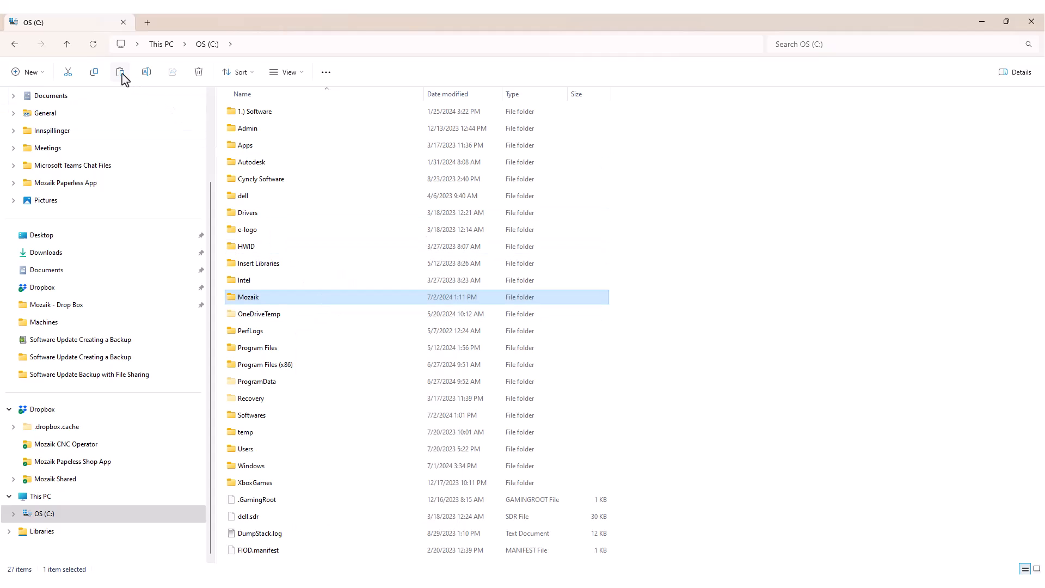
pyautogui.click(122, 77)
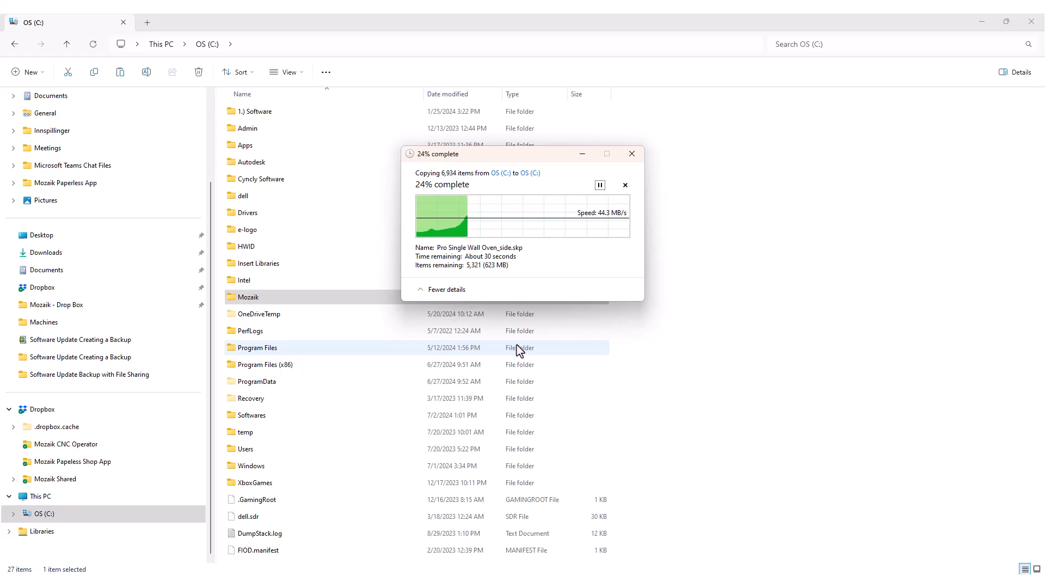
pyautogui.click(249, 297)
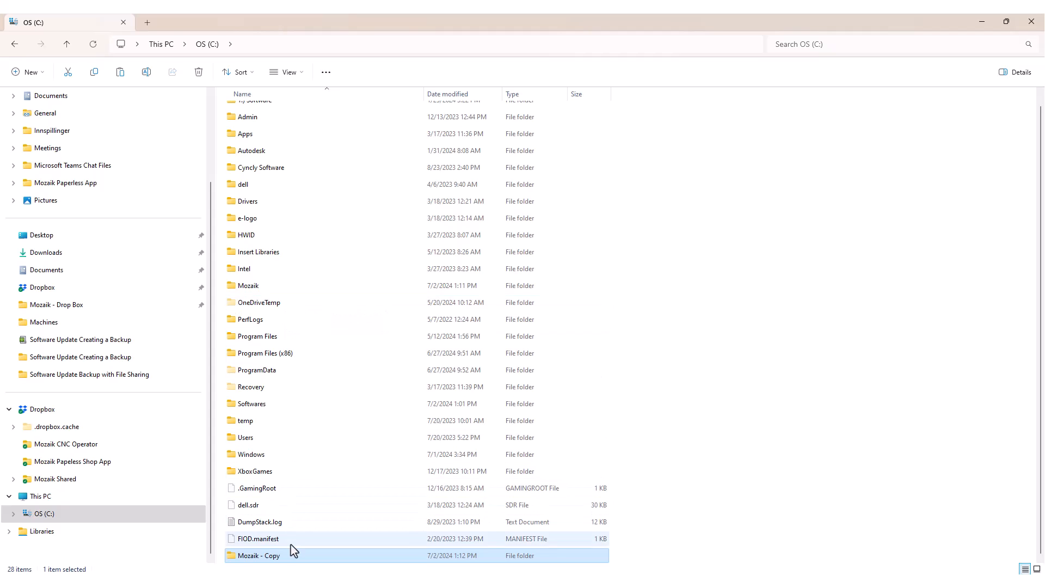
# Step: Rename the Mozaik - Copy folder on the C: drive as "Mozaik 7-2-24 V12.3.4"
pyautogui.click(16, 47)
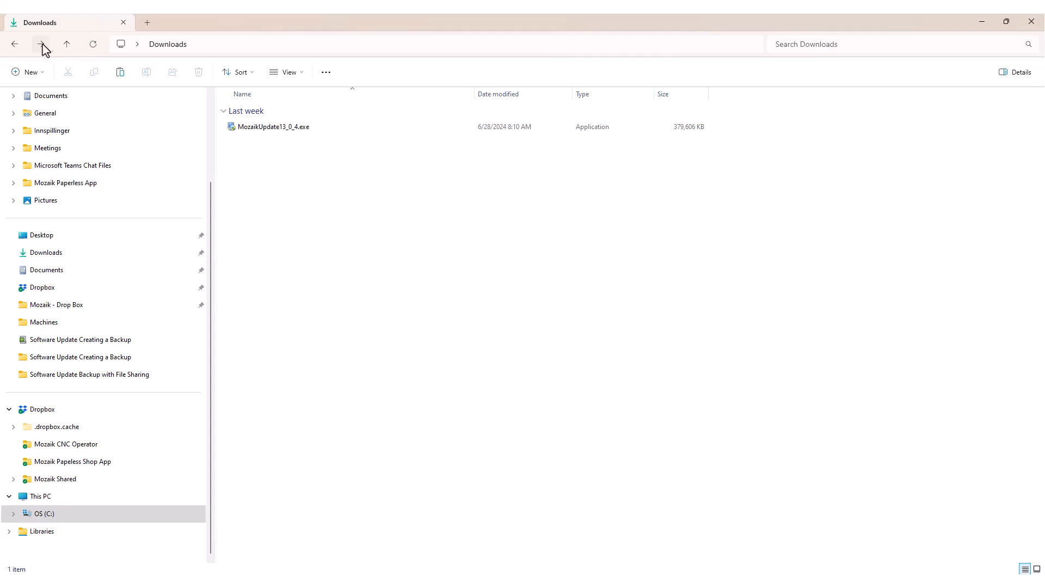
pyautogui.click(47, 49)
pyautogui.click(280, 300)
pyautogui.click(296, 316)
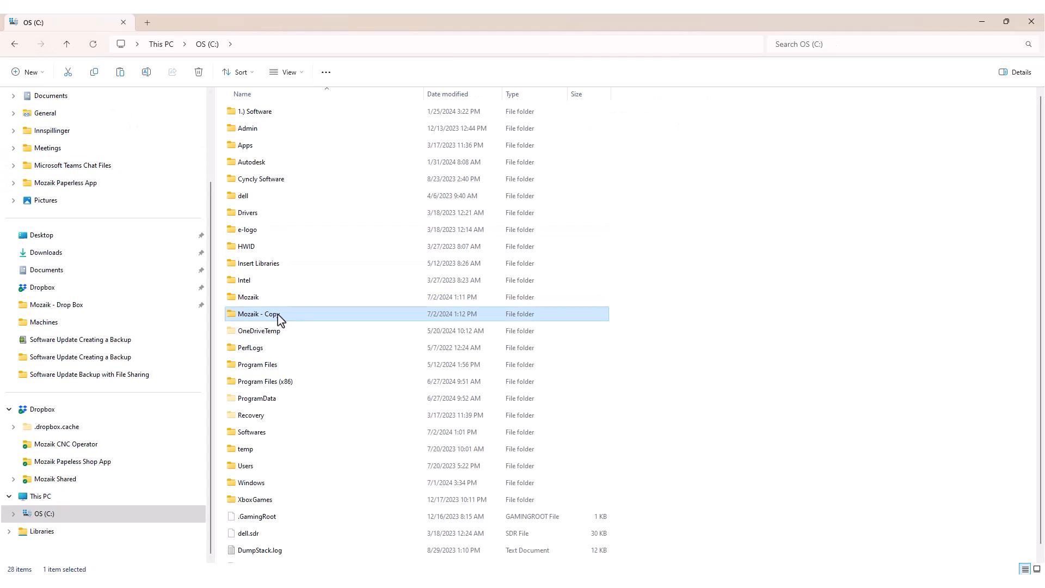
pyautogui.rightClick(276, 315)
pyautogui.click(147, 73)
pyautogui.press('Escape')
pyautogui.click(277, 321)
pyautogui.moveTo(282, 314); pyautogui.dragTo(262, 314)
pyautogui.write('7')
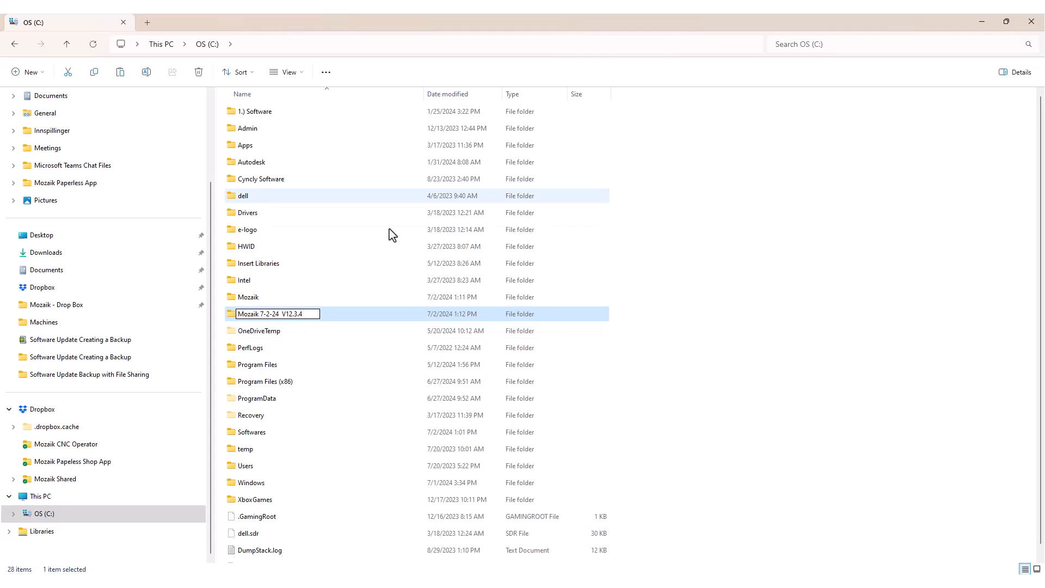
pyautogui.click(322, 347)
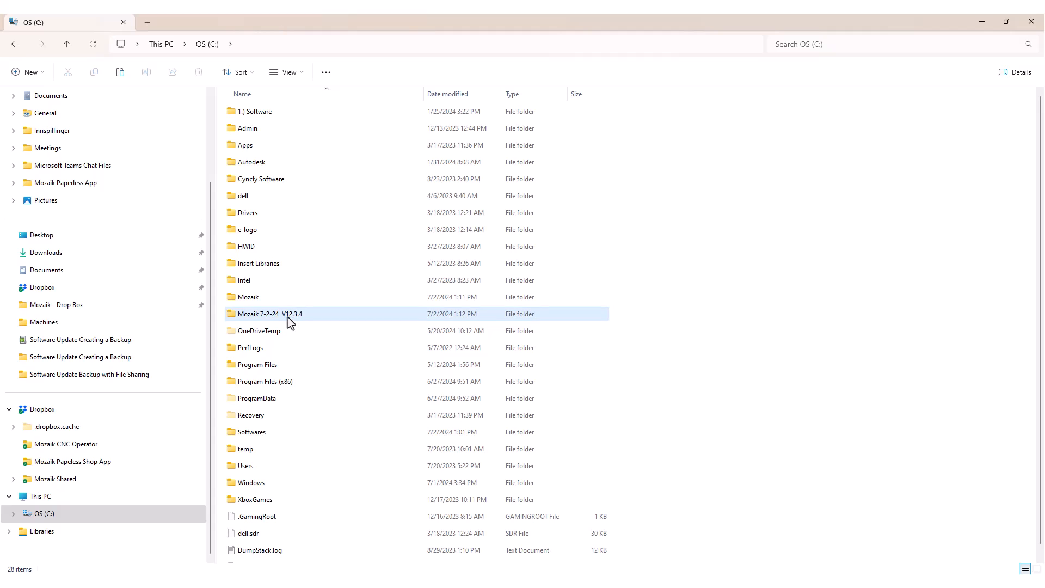
pyautogui.click(249, 300)
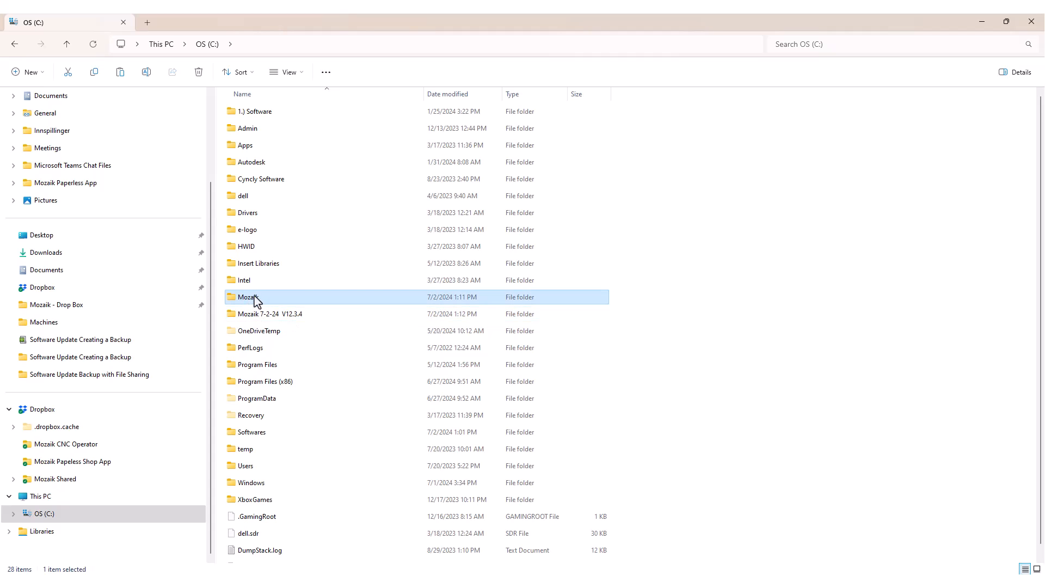
pyautogui.click(253, 318)
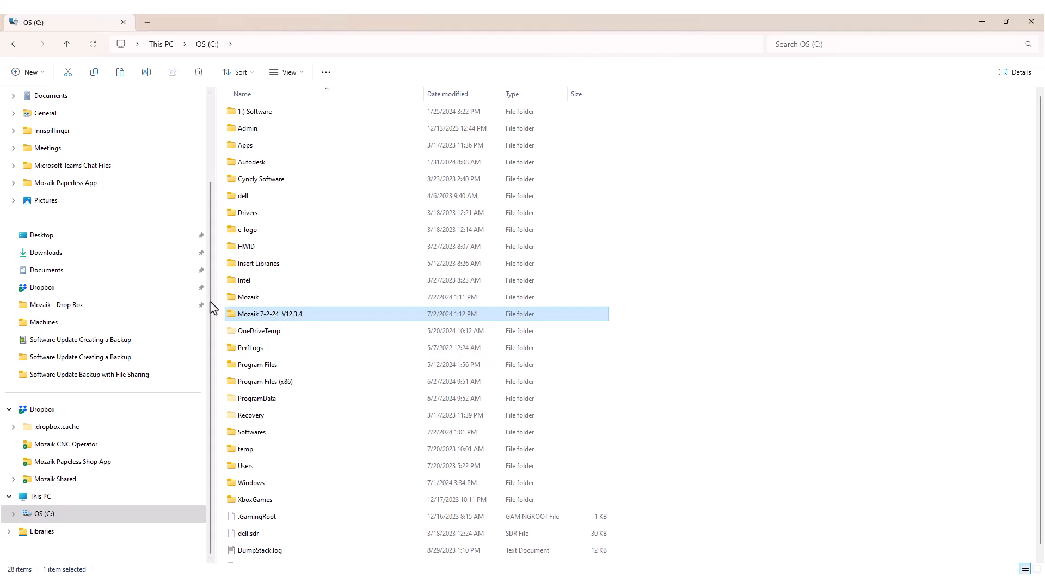
# Step: Duplicate the Mozaik Shared folder inside the Dropbox folder
pyautogui.click(30, 412)
pyautogui.click(274, 164)
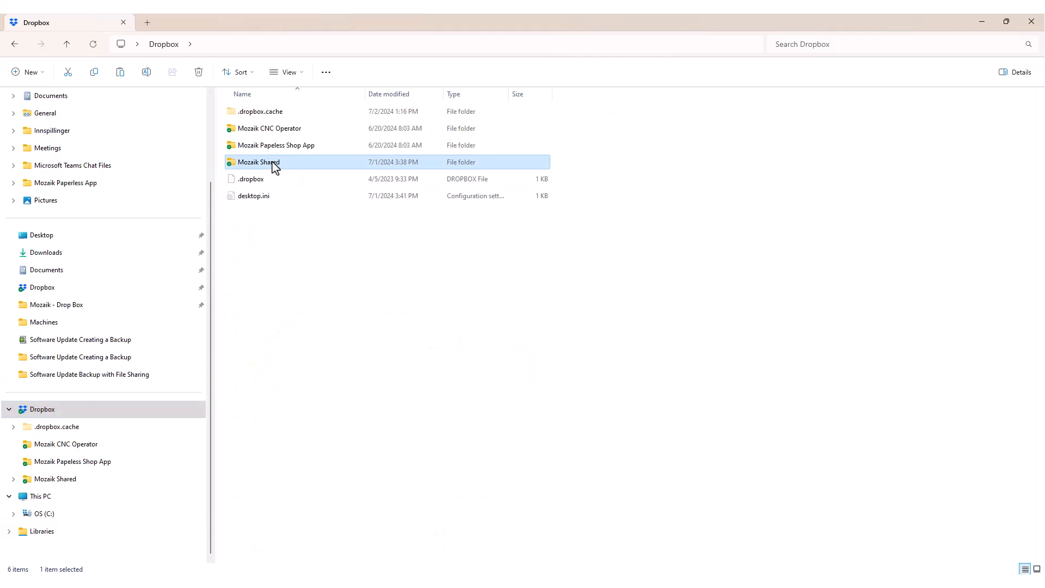
pyautogui.click(96, 74)
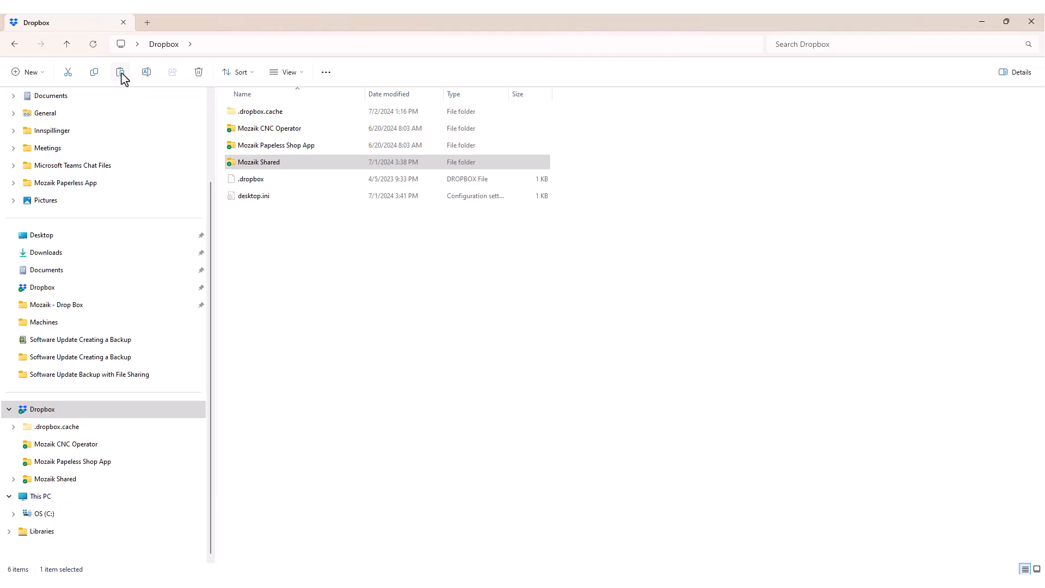
pyautogui.hotkey('ctrl', 'v')
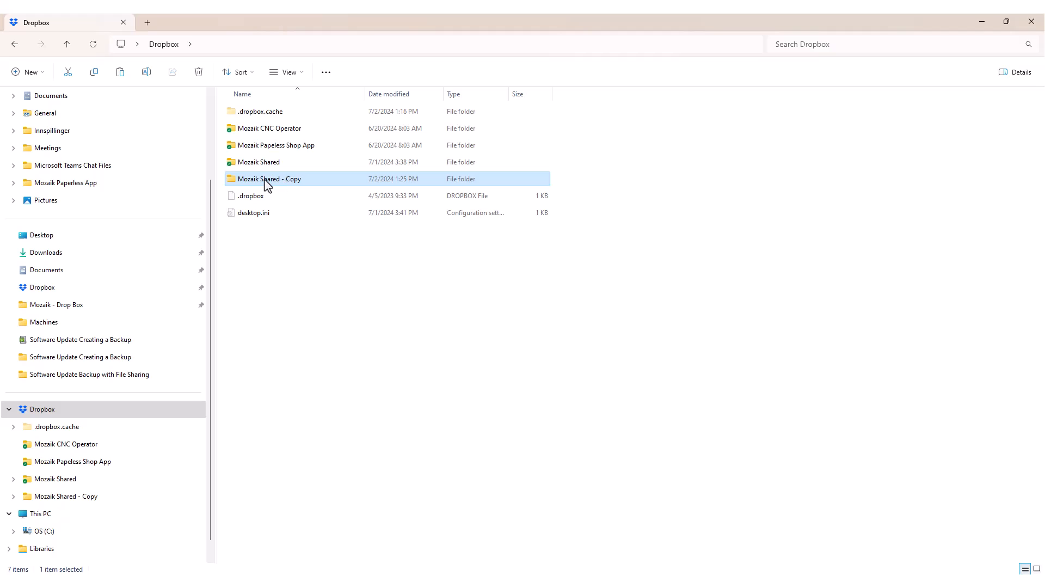
pyautogui.moveTo(263, 168)
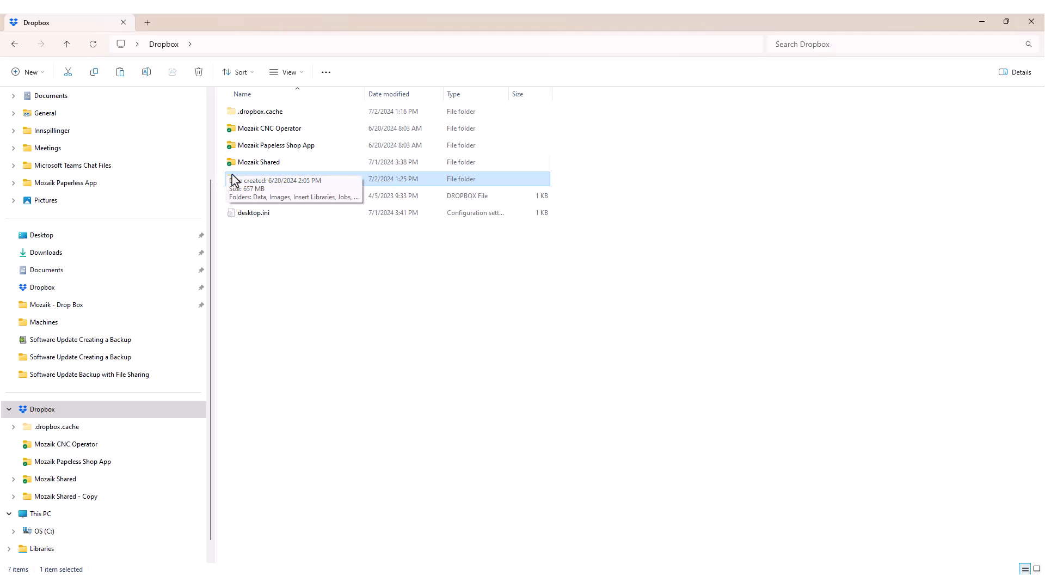
pyautogui.moveTo(226, 181)
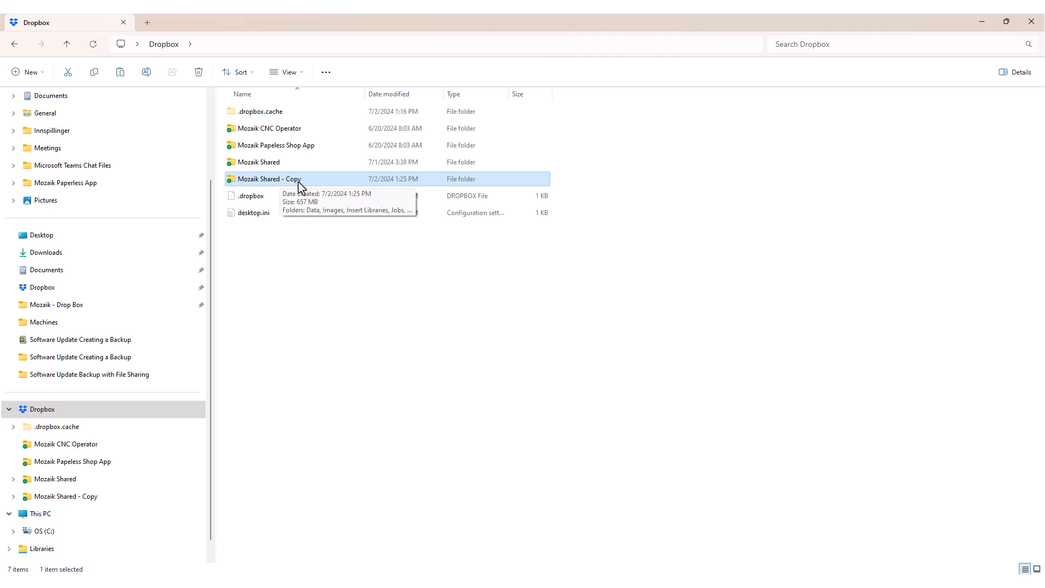
pyautogui.click(303, 182)
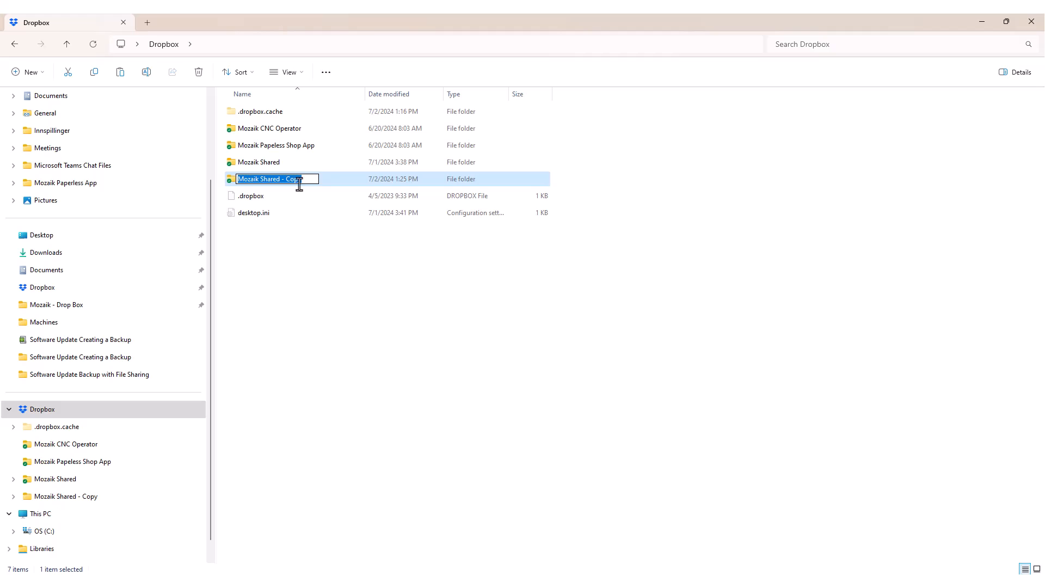
pyautogui.click(309, 179)
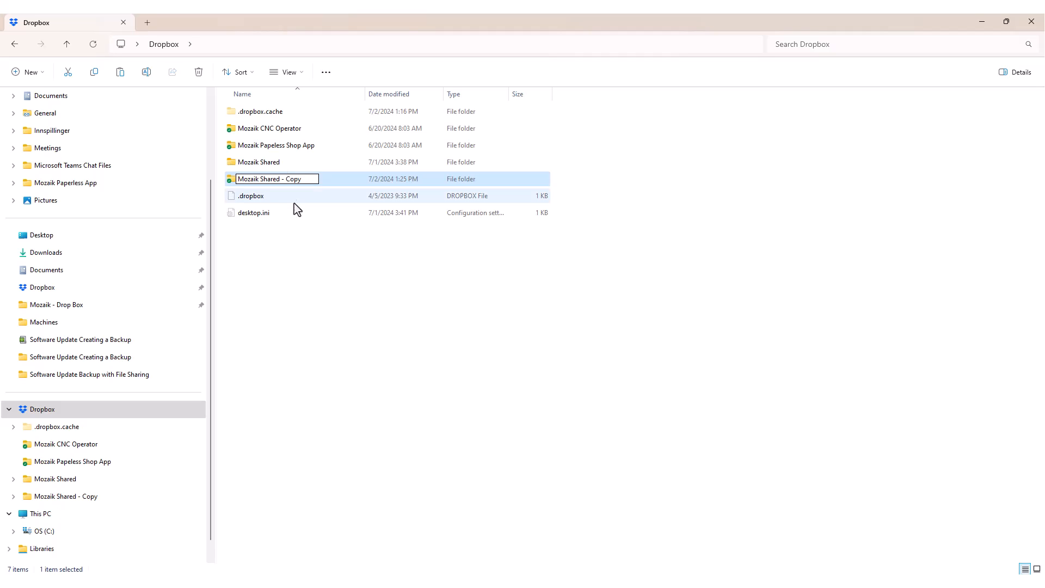
pyautogui.click(300, 218)
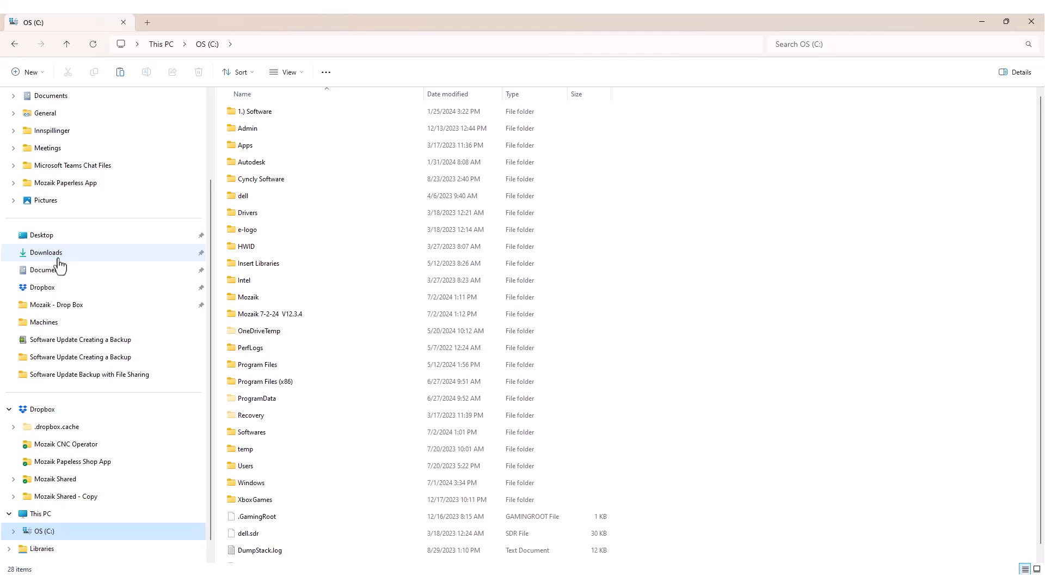
# Step: Install Mozaik 13.0.4 using MozaikUpdate13_0_4.exe from Downloads, agreeing to the license terms, and finish the setup
pyautogui.click(58, 257)
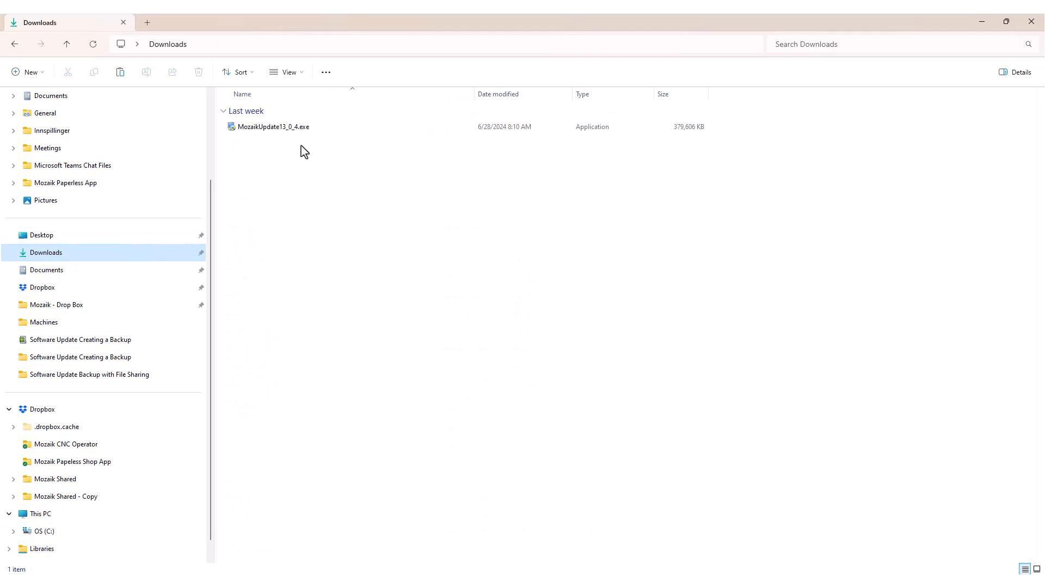
pyautogui.click(300, 137)
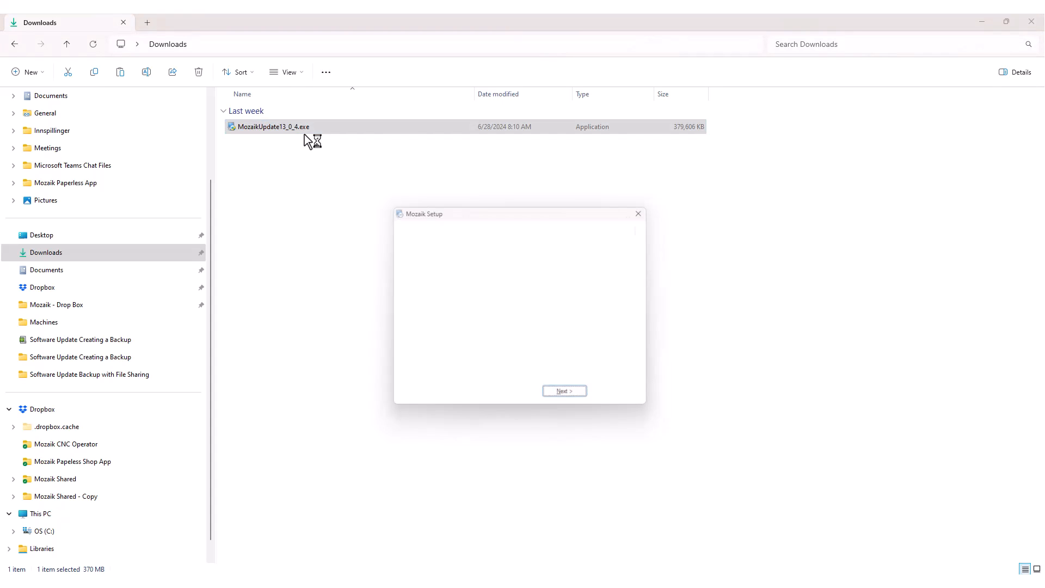
pyautogui.click(559, 398)
pyautogui.click(468, 364)
pyautogui.moveTo(642, 275)
pyautogui.mouseDown()
pyautogui.moveTo(641, 340)
pyautogui.moveTo(643, 275)
pyautogui.mouseUp()
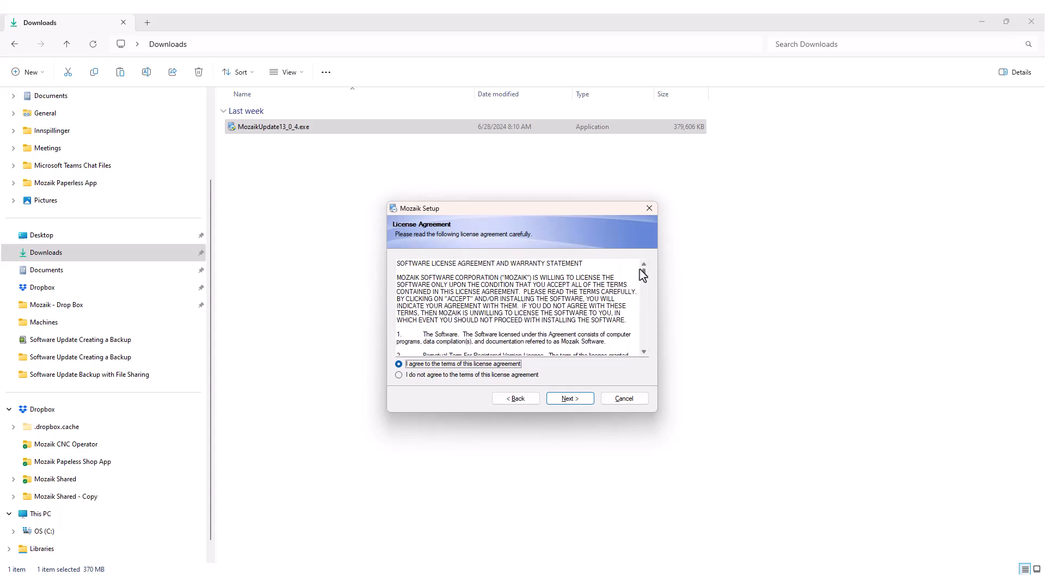
pyautogui.click(586, 403)
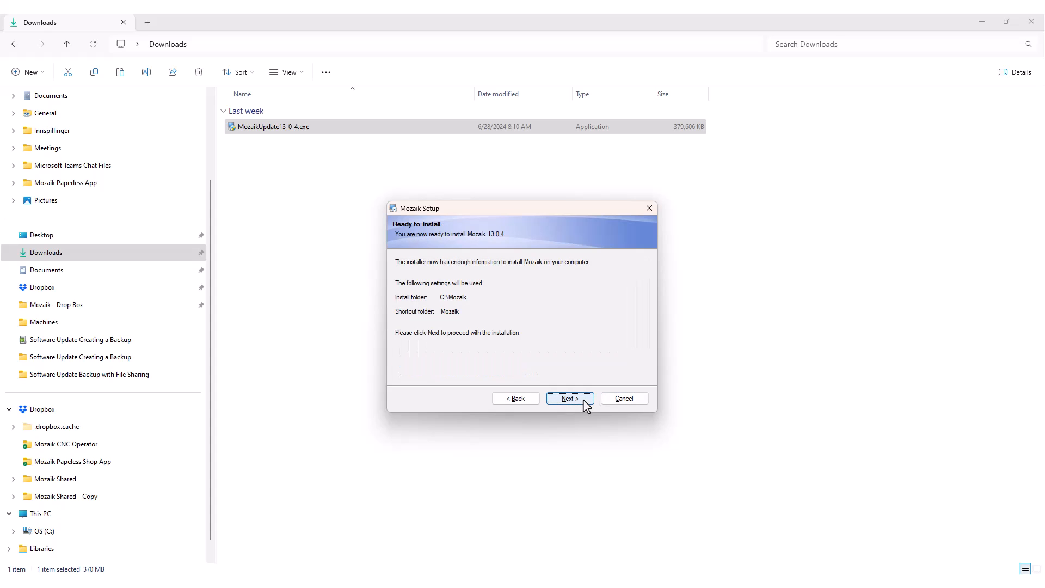
pyautogui.click(585, 400)
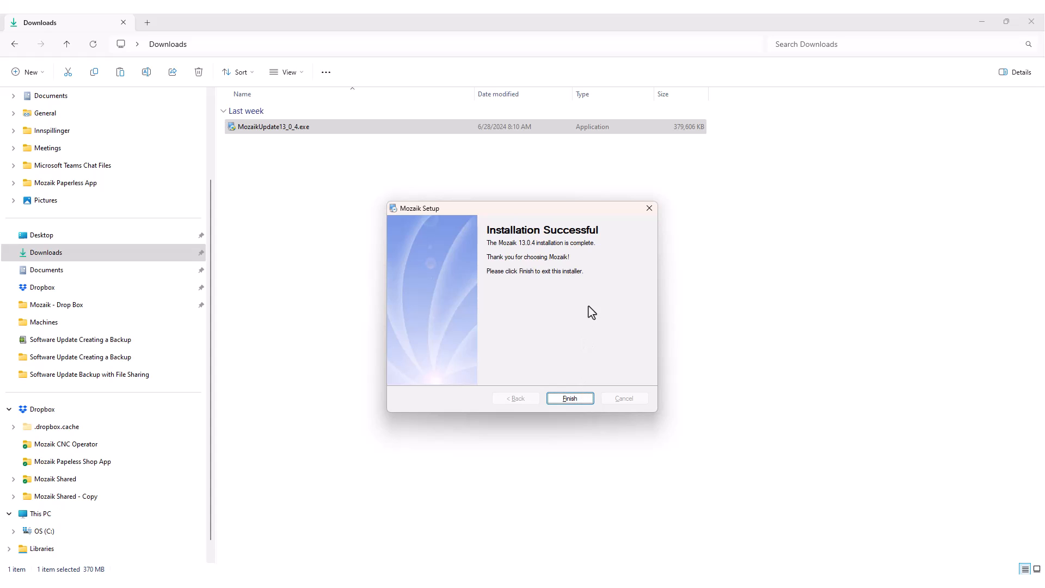
pyautogui.click(570, 399)
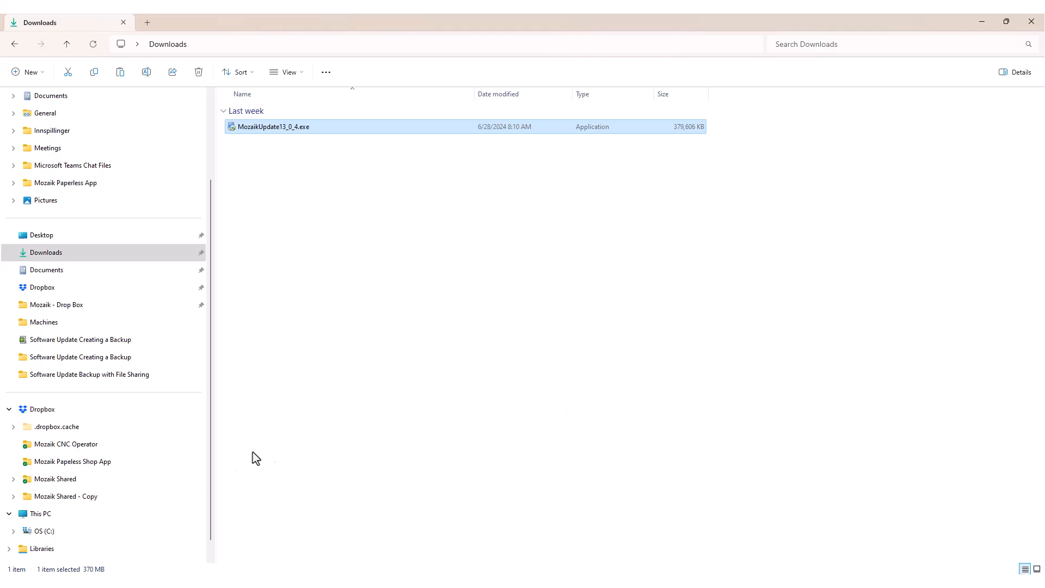
# Step: Launch Mozaik.exe from the Mozaik folder on the C: drive and open its File Locations preferences
pyautogui.click(45, 532)
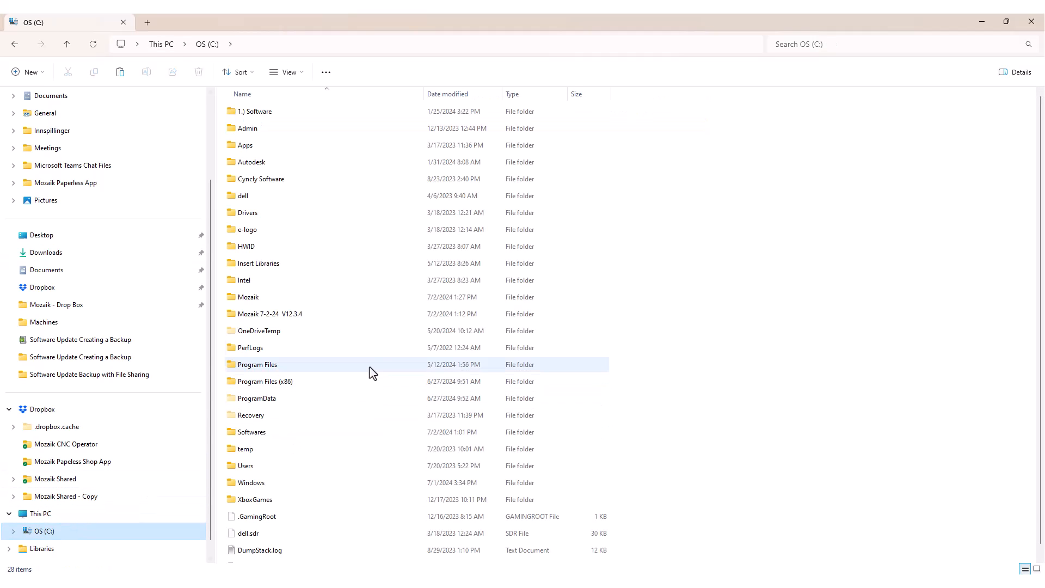
pyautogui.doubleClick(262, 298)
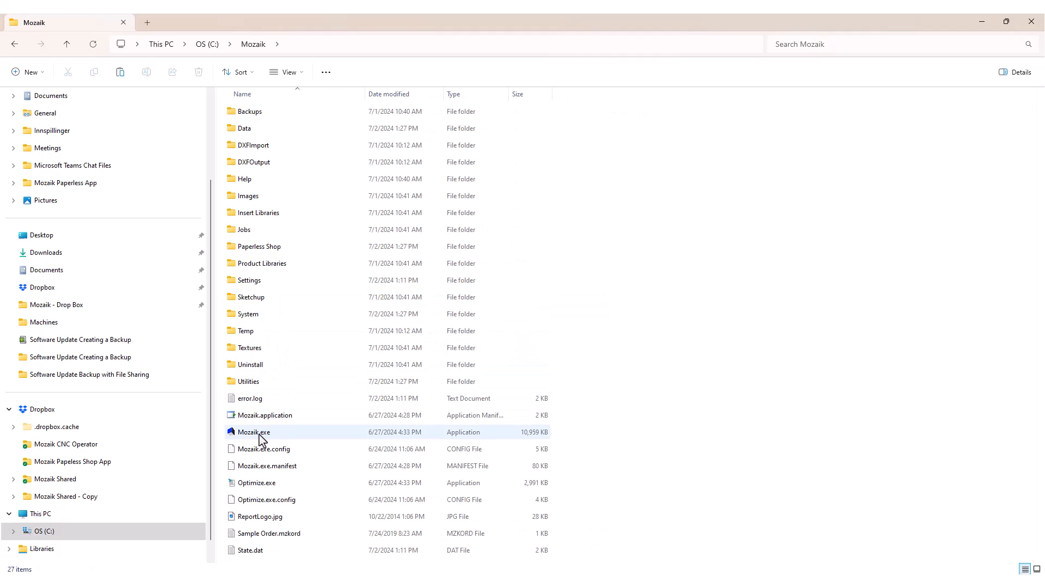
pyautogui.doubleClick(264, 434)
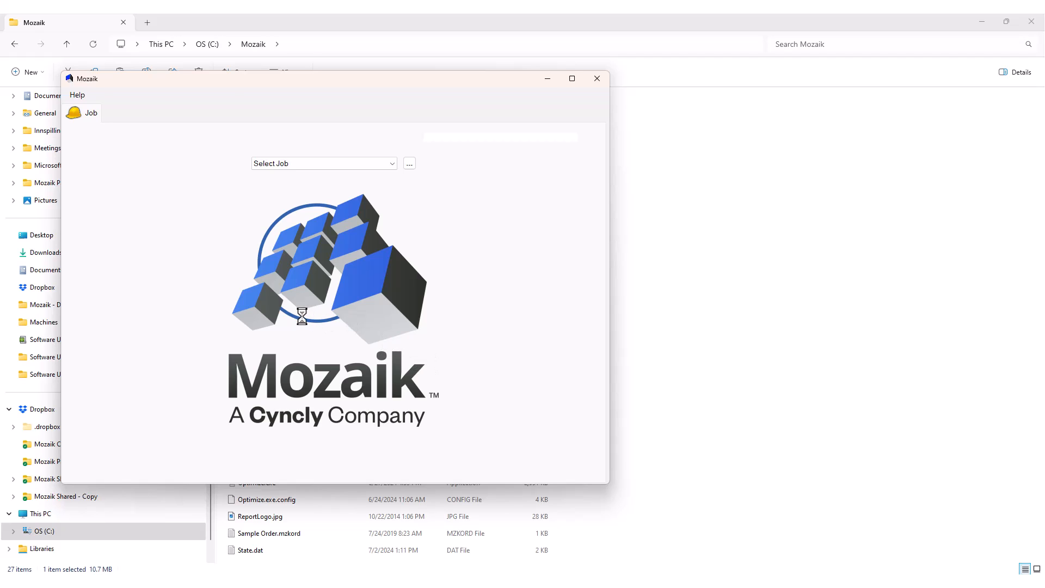
pyautogui.click(76, 96)
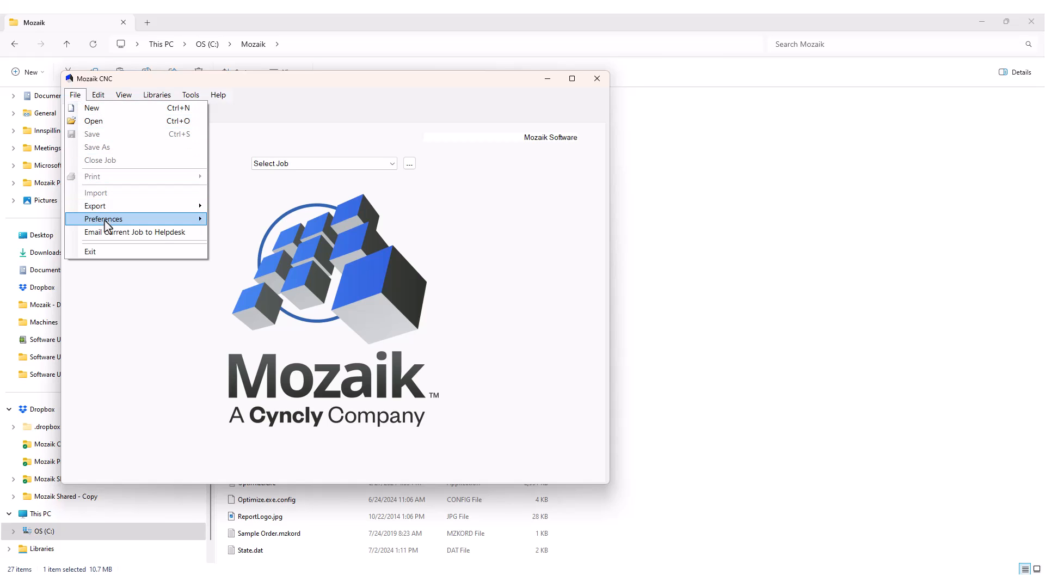
pyautogui.moveTo(107, 223)
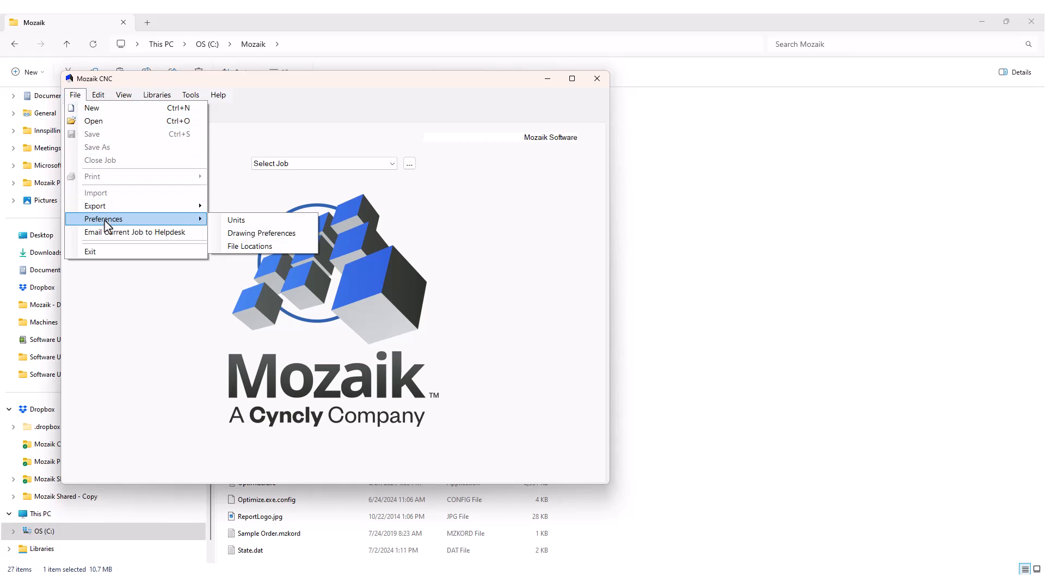
pyautogui.click(249, 248)
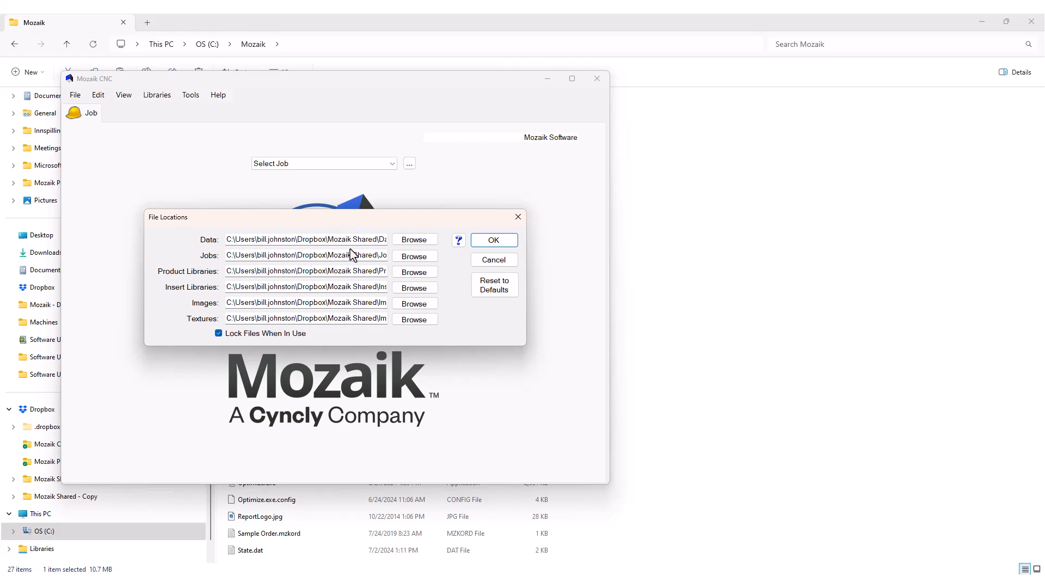
# Step: Set the Data and Jobs file locations to the matching Data and Jobs folders inside Dropbox's Mozaik Shared - Copy
pyautogui.click(415, 242)
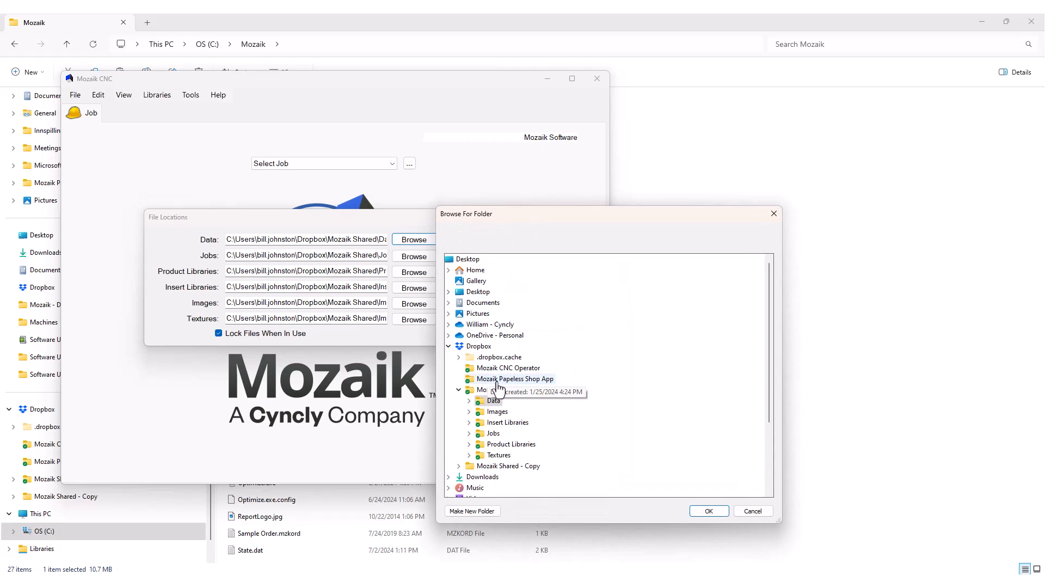
pyautogui.doubleClick(509, 468)
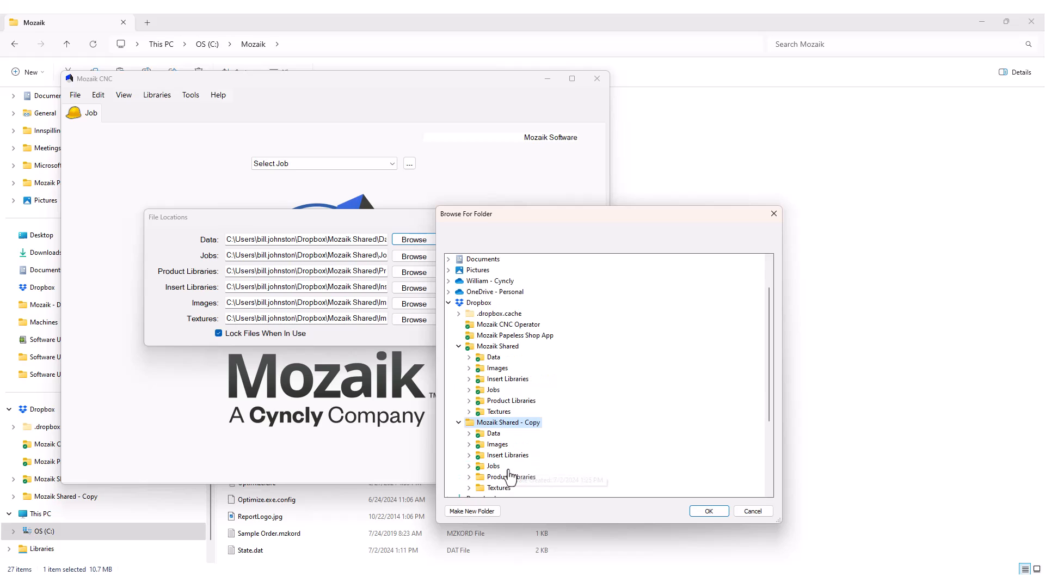
pyautogui.doubleClick(494, 433)
pyautogui.click(710, 513)
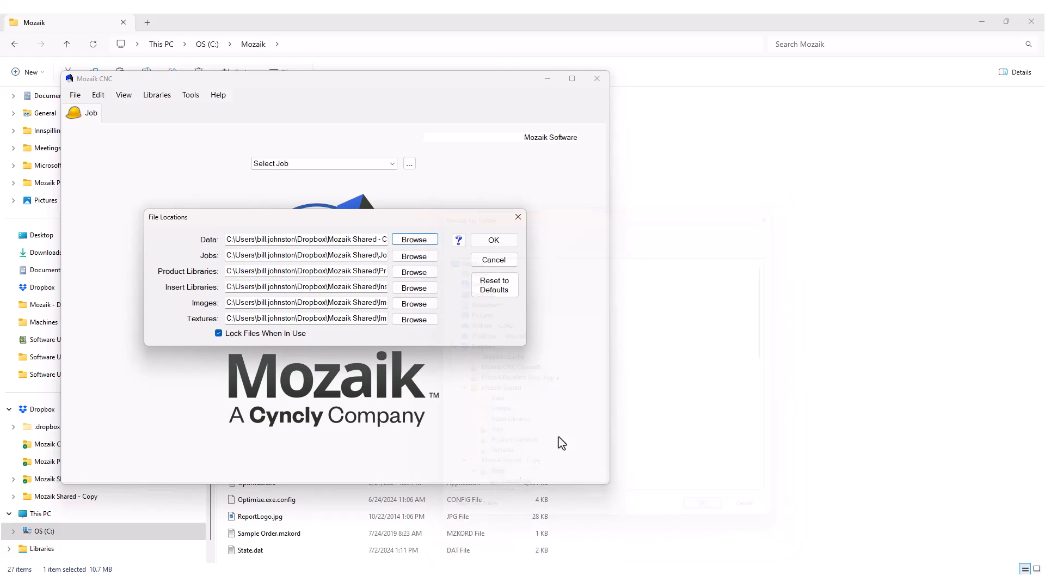
pyautogui.click(423, 261)
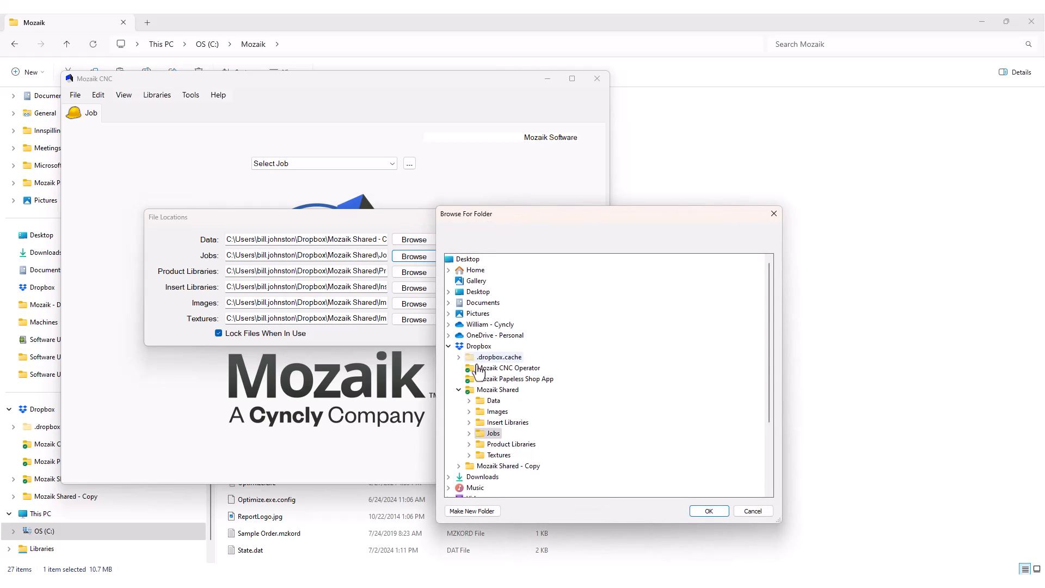
pyautogui.doubleClick(498, 467)
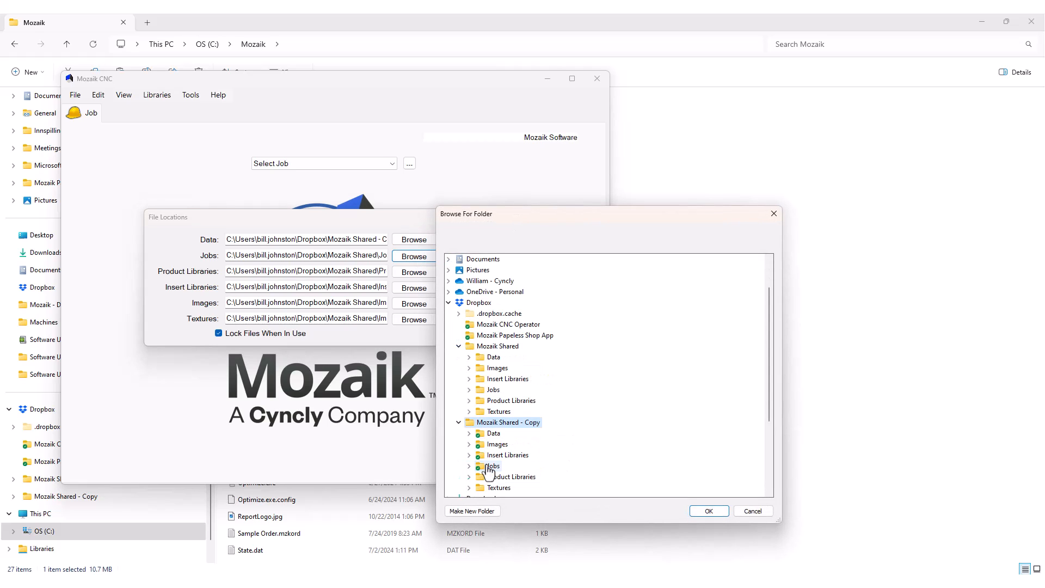
pyautogui.doubleClick(494, 466)
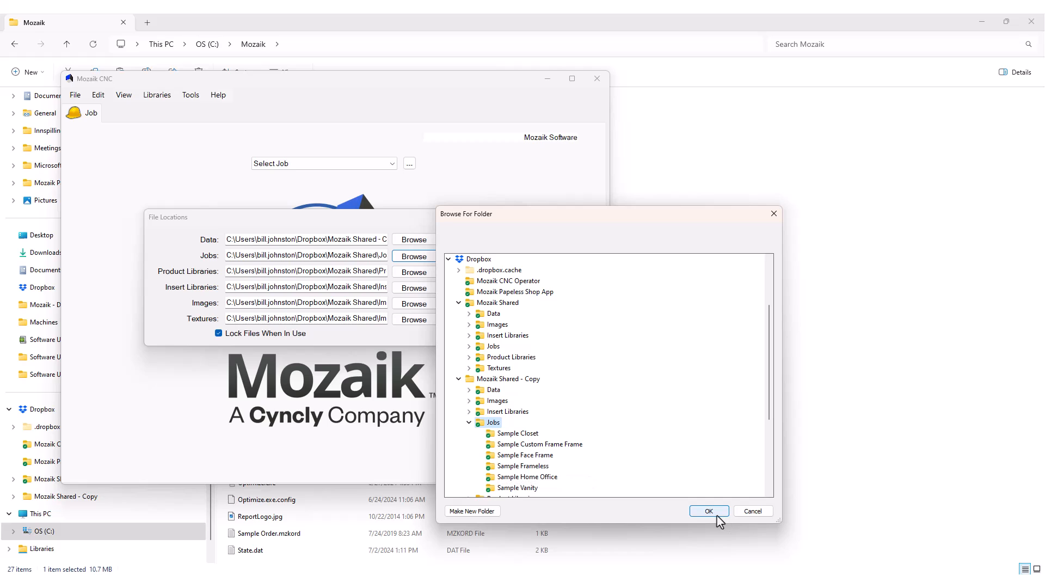
pyautogui.click(716, 515)
# Step: Point the Product Libraries and Insert Libraries locations to their matching folders inside Dropbox's Mozaik Shared - Copy
pyautogui.click(426, 272)
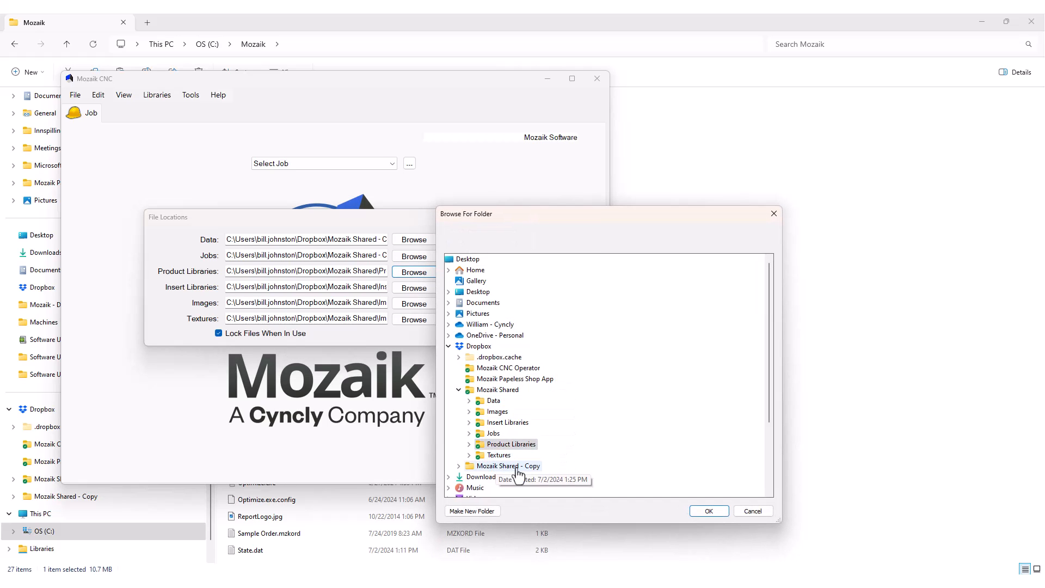
pyautogui.doubleClick(532, 468)
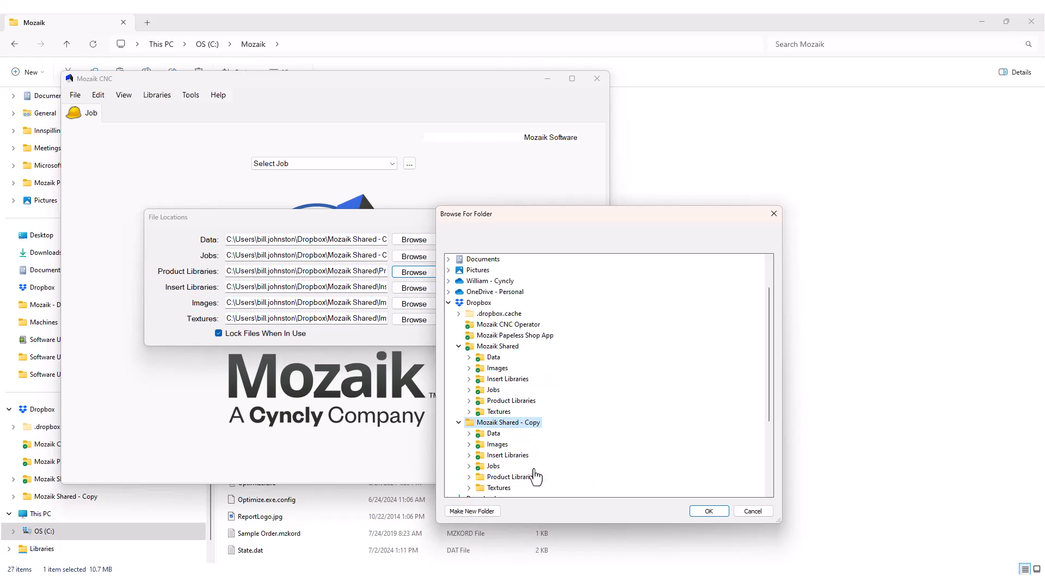
pyautogui.doubleClick(511, 477)
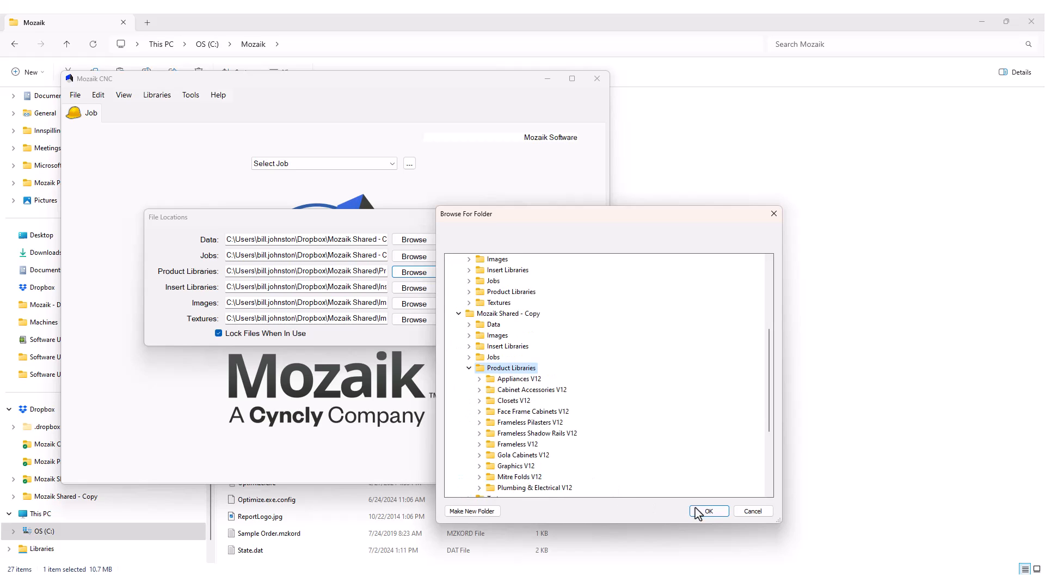
pyautogui.click(708, 511)
pyautogui.click(412, 288)
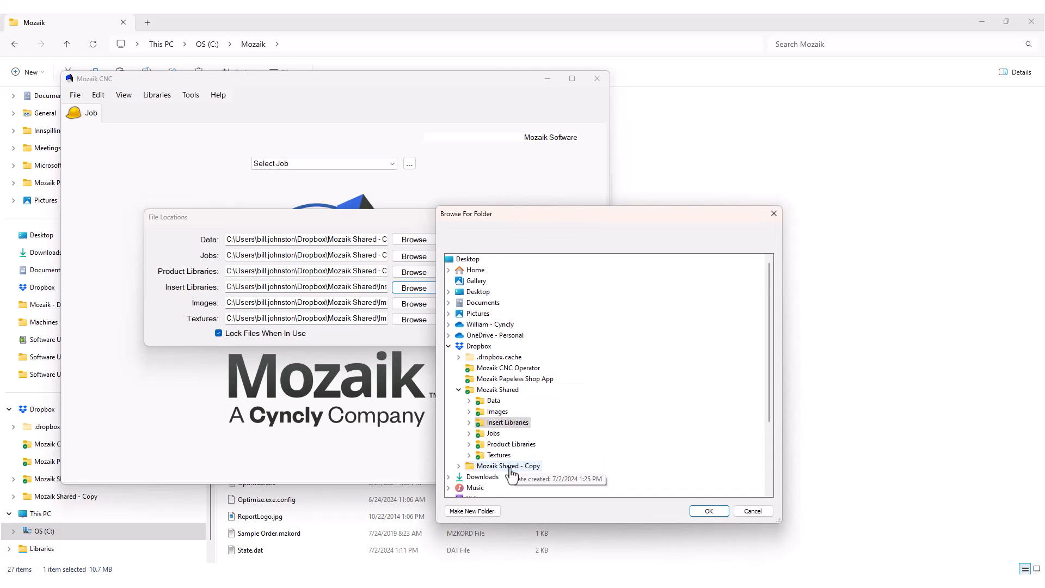
pyautogui.doubleClick(493, 467)
pyautogui.doubleClick(507, 456)
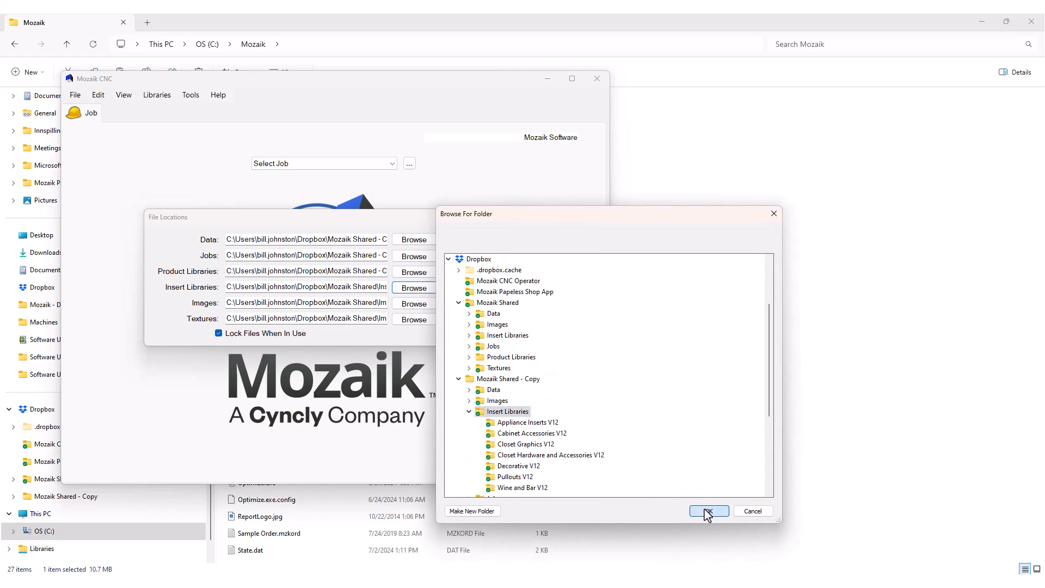
pyautogui.click(709, 511)
# Step: Point the Images and Textures locations to the Images and Textures folders inside Dropbox's Mozaik Shared - Copy
pyautogui.click(409, 304)
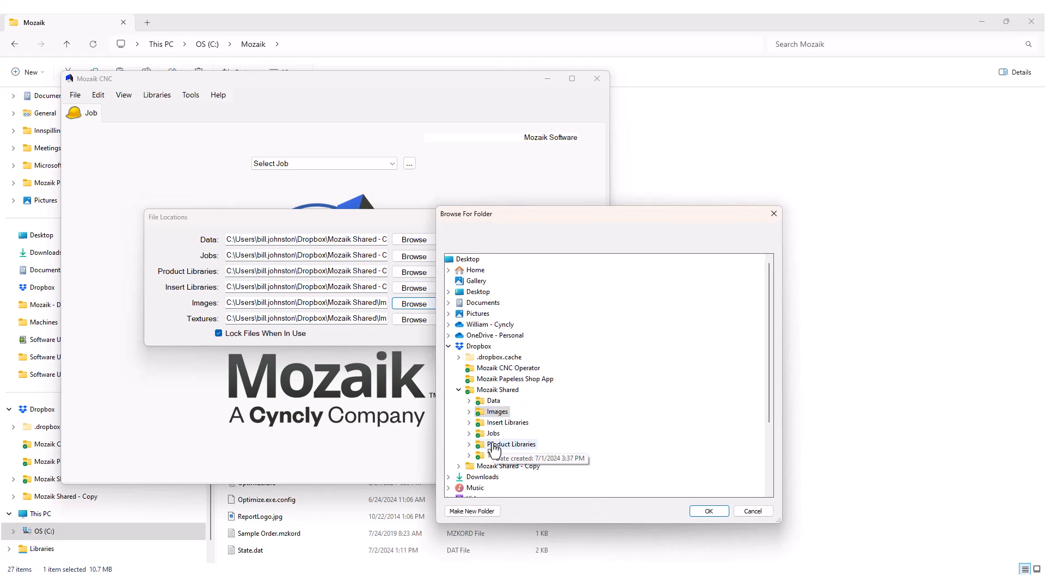
pyautogui.doubleClick(500, 466)
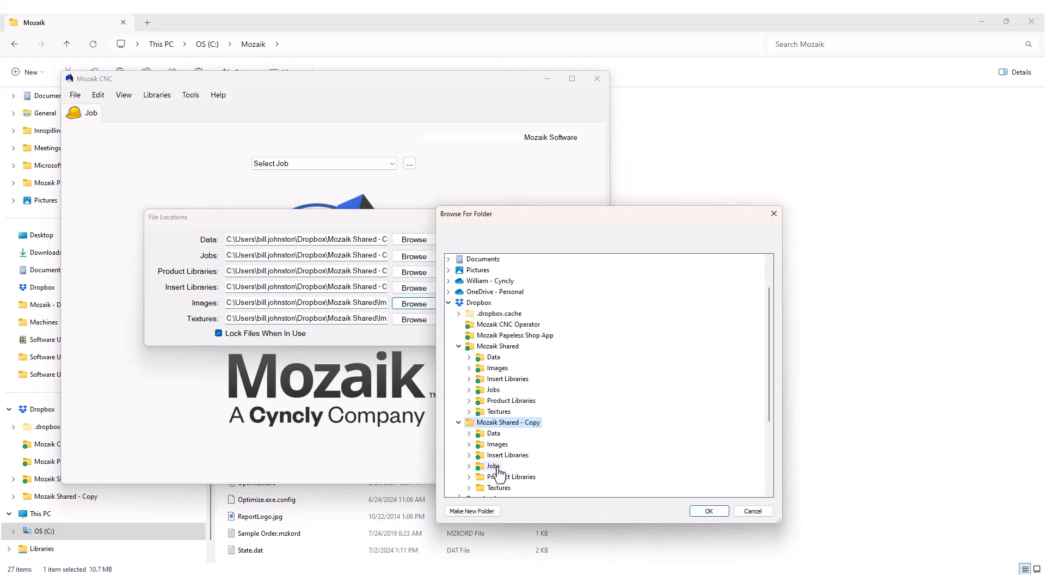
pyautogui.doubleClick(497, 444)
pyautogui.click(708, 511)
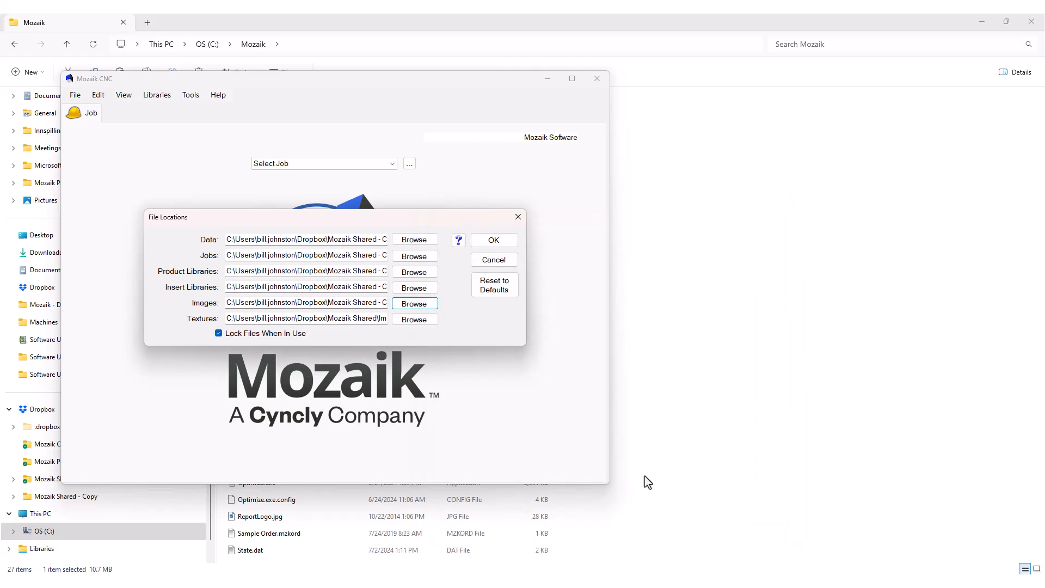
pyautogui.click(415, 319)
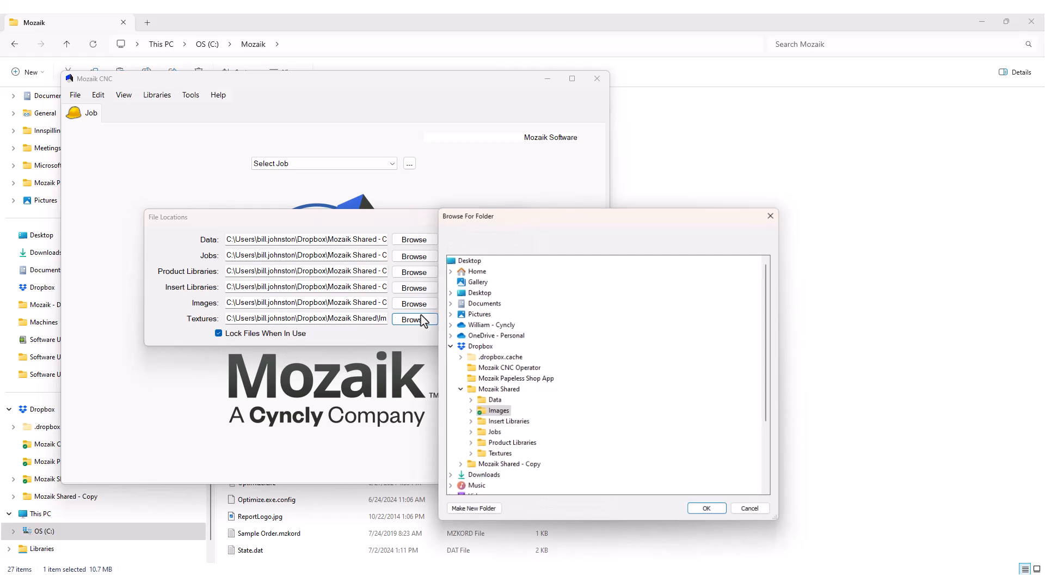
pyautogui.doubleClick(504, 466)
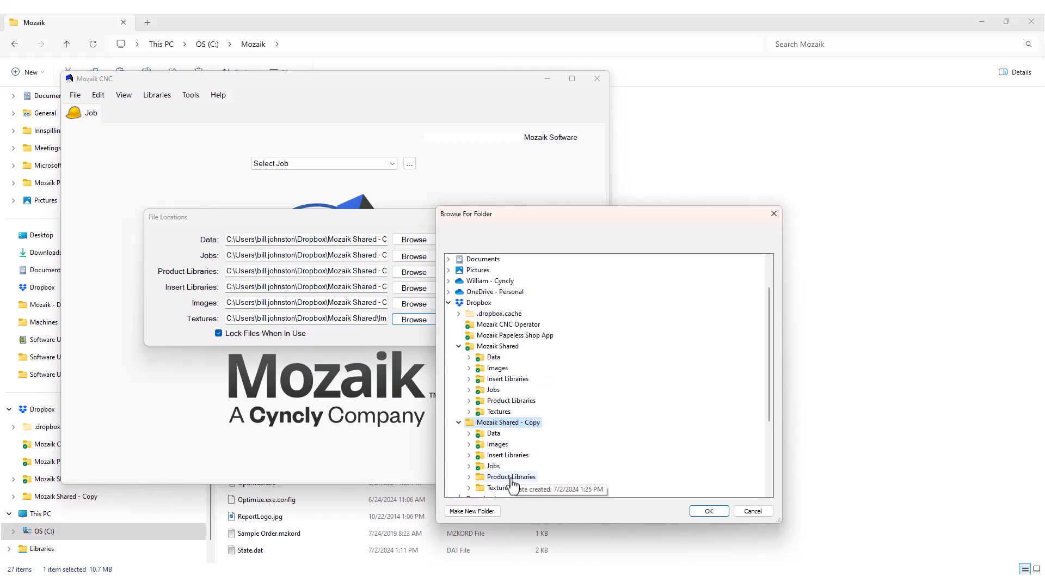
pyautogui.scroll(-1, 512, 478)
pyautogui.click(499, 457)
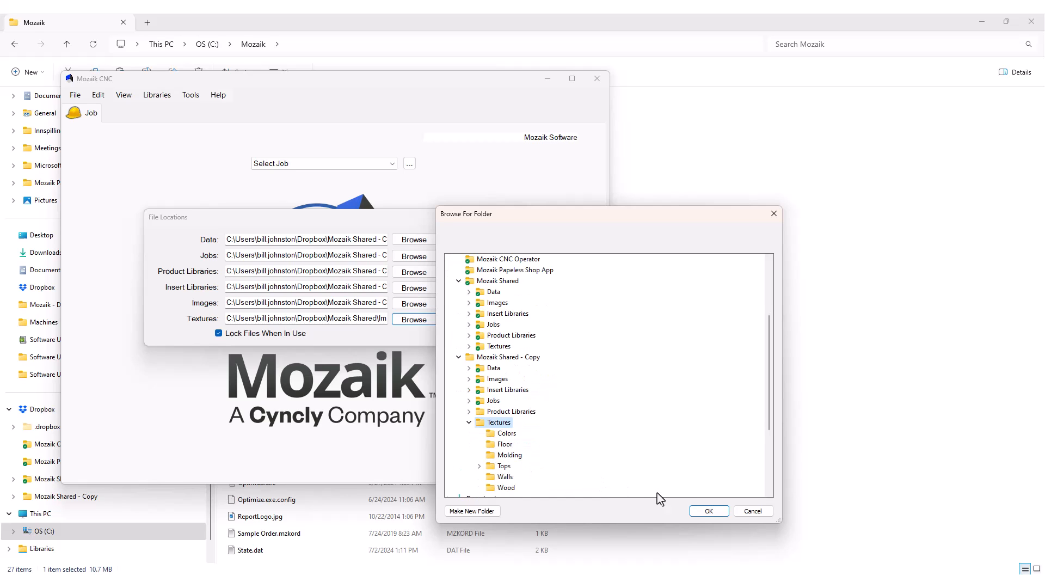
pyautogui.click(710, 511)
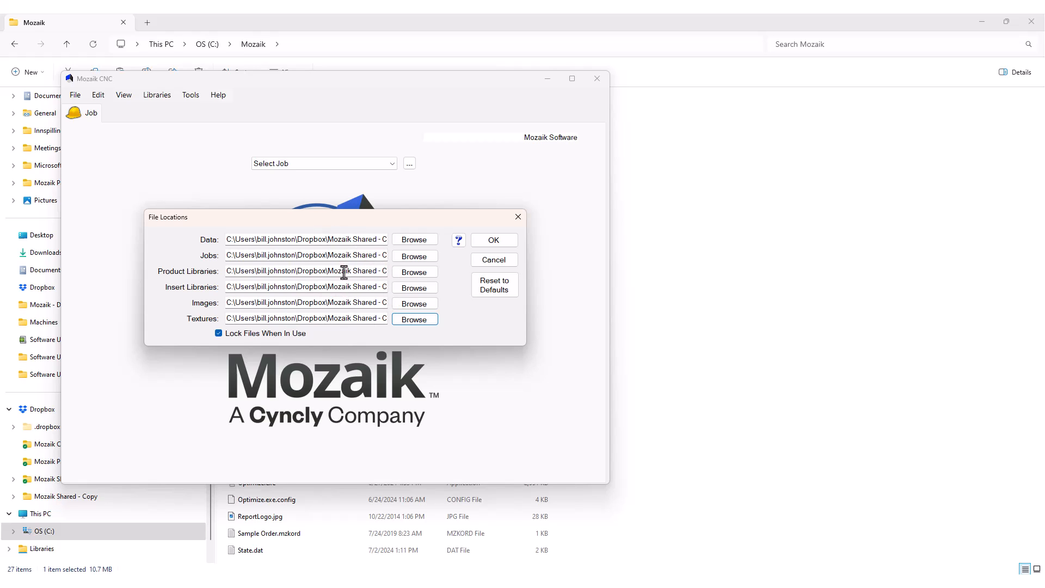
# Step: Check the end of the Data path, accept the new file locations and let Mozaik close
pyautogui.click(353, 240)
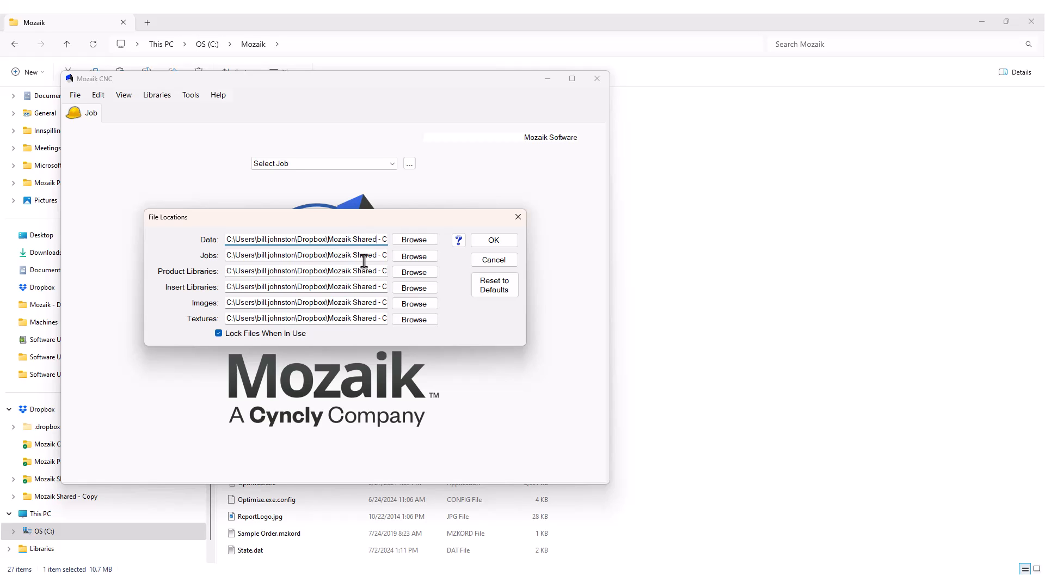
pyautogui.press('Right')
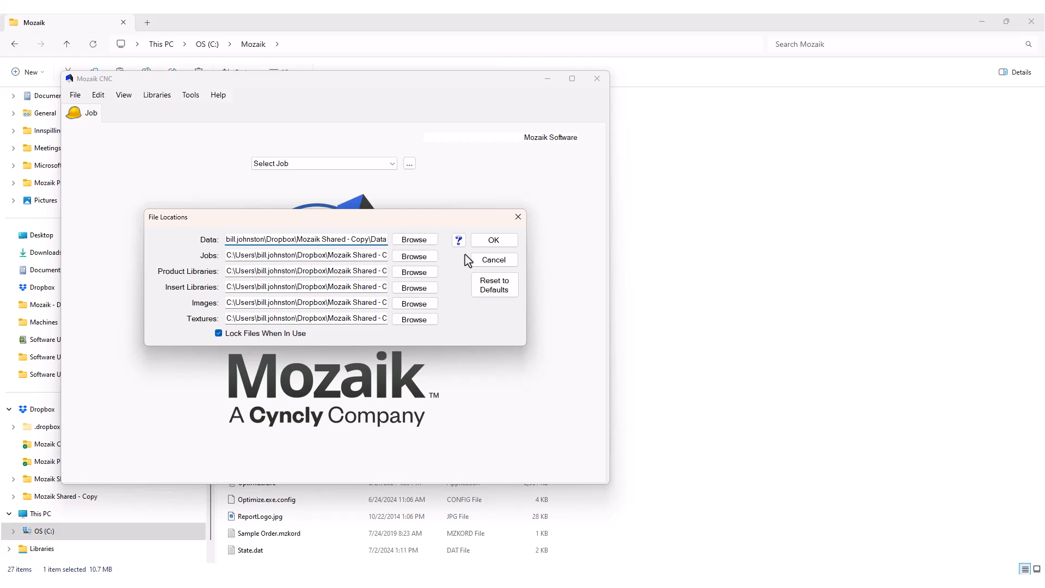
pyautogui.click(494, 241)
pyautogui.click(596, 337)
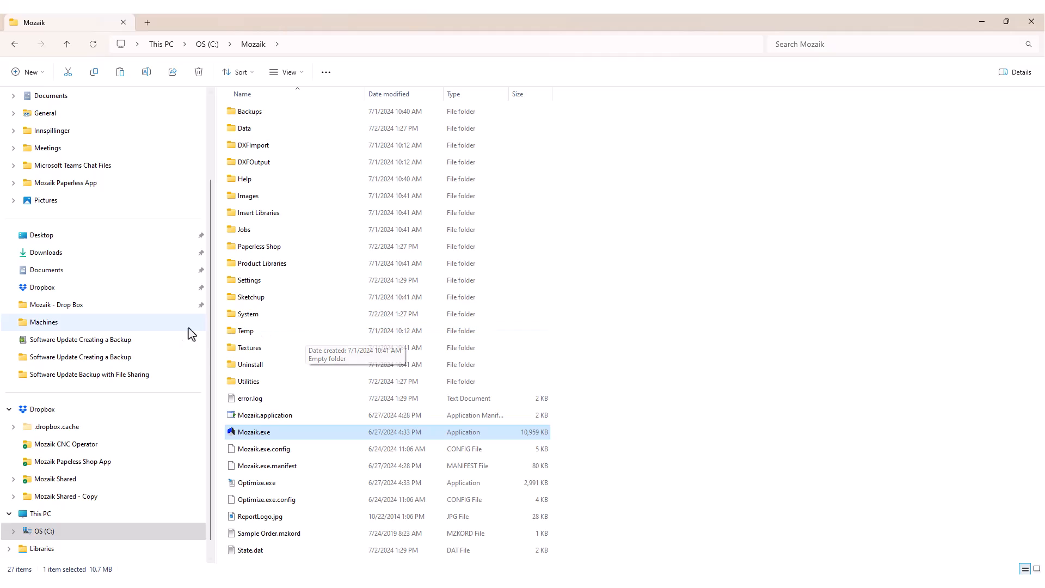
# Step: Review the original and copied Mozaik folders in Dropbox and in the root of the C: drive
pyautogui.click(47, 289)
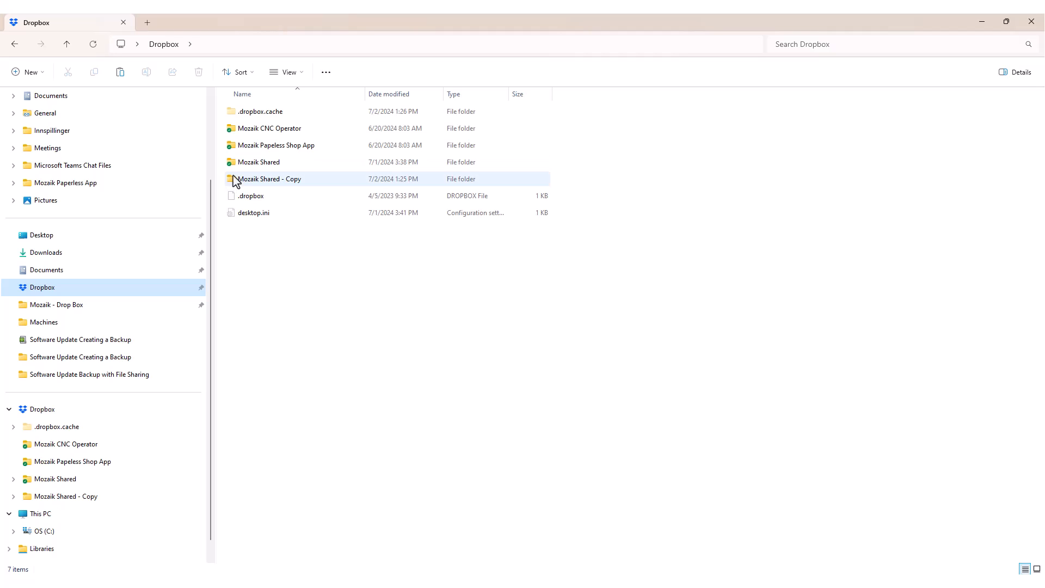
pyautogui.click(44, 534)
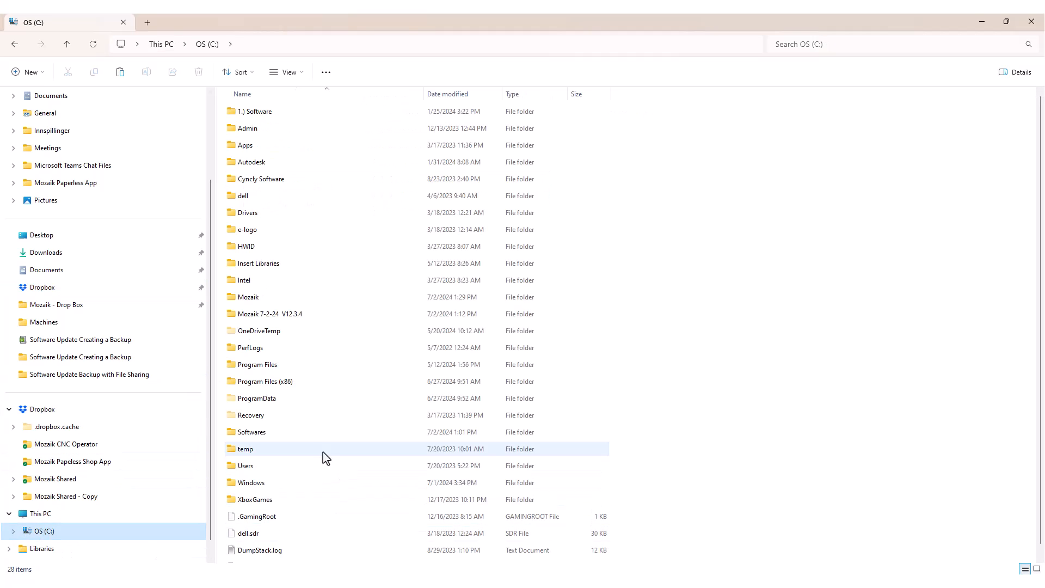
pyautogui.click(256, 303)
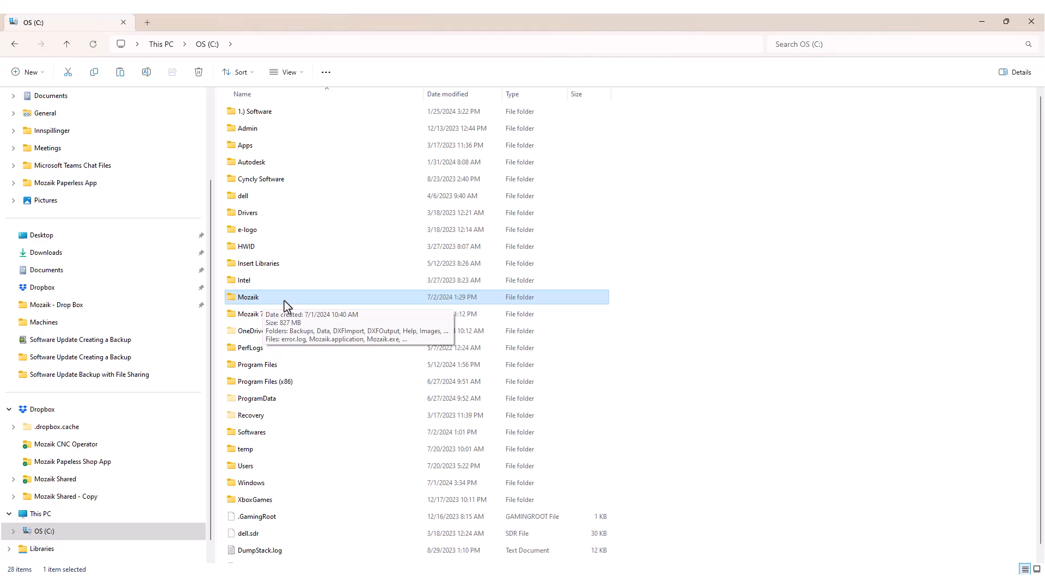
pyautogui.click(256, 318)
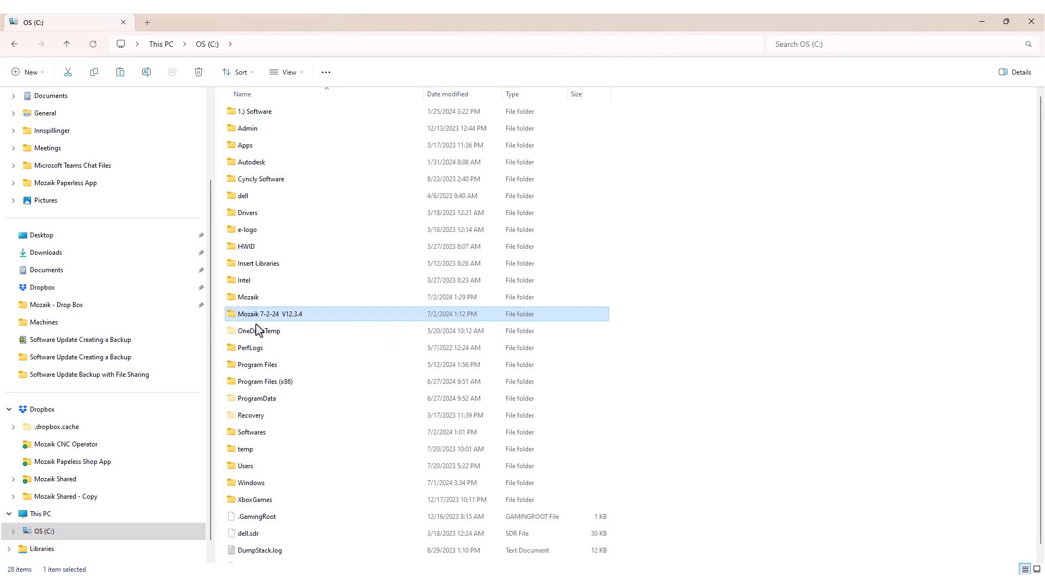
pyautogui.click(57, 290)
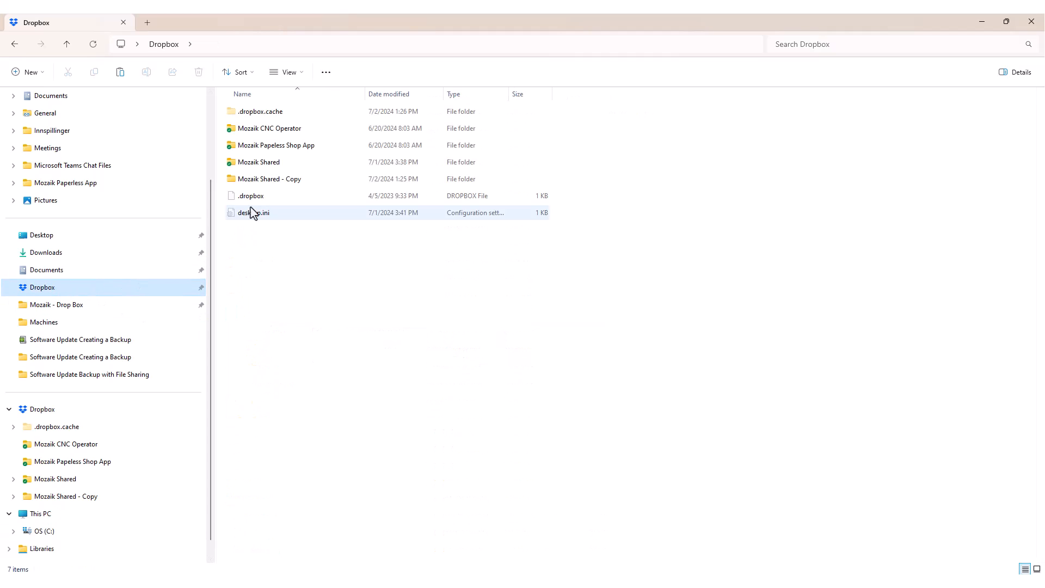
pyautogui.click(282, 166)
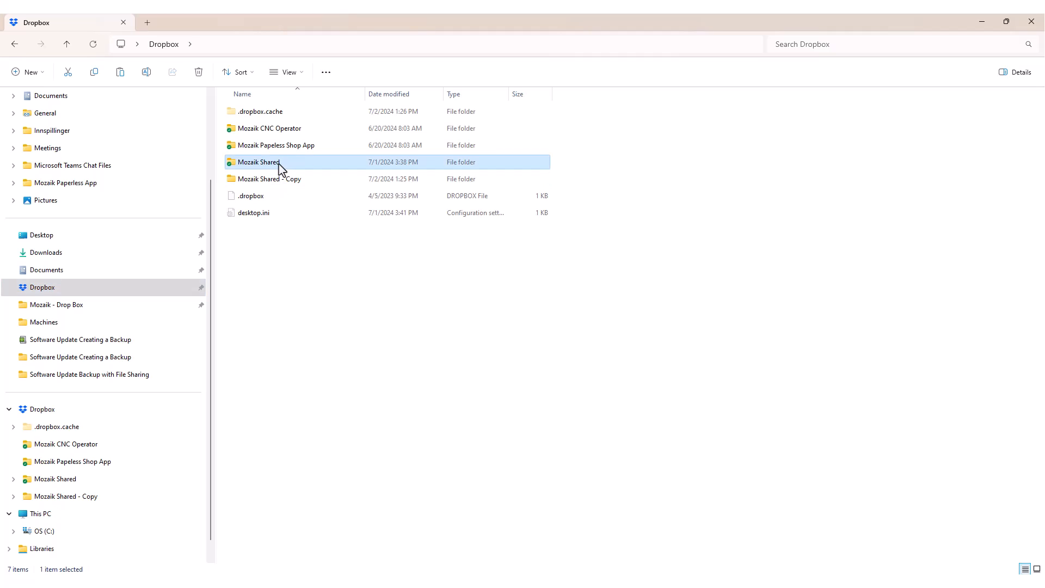